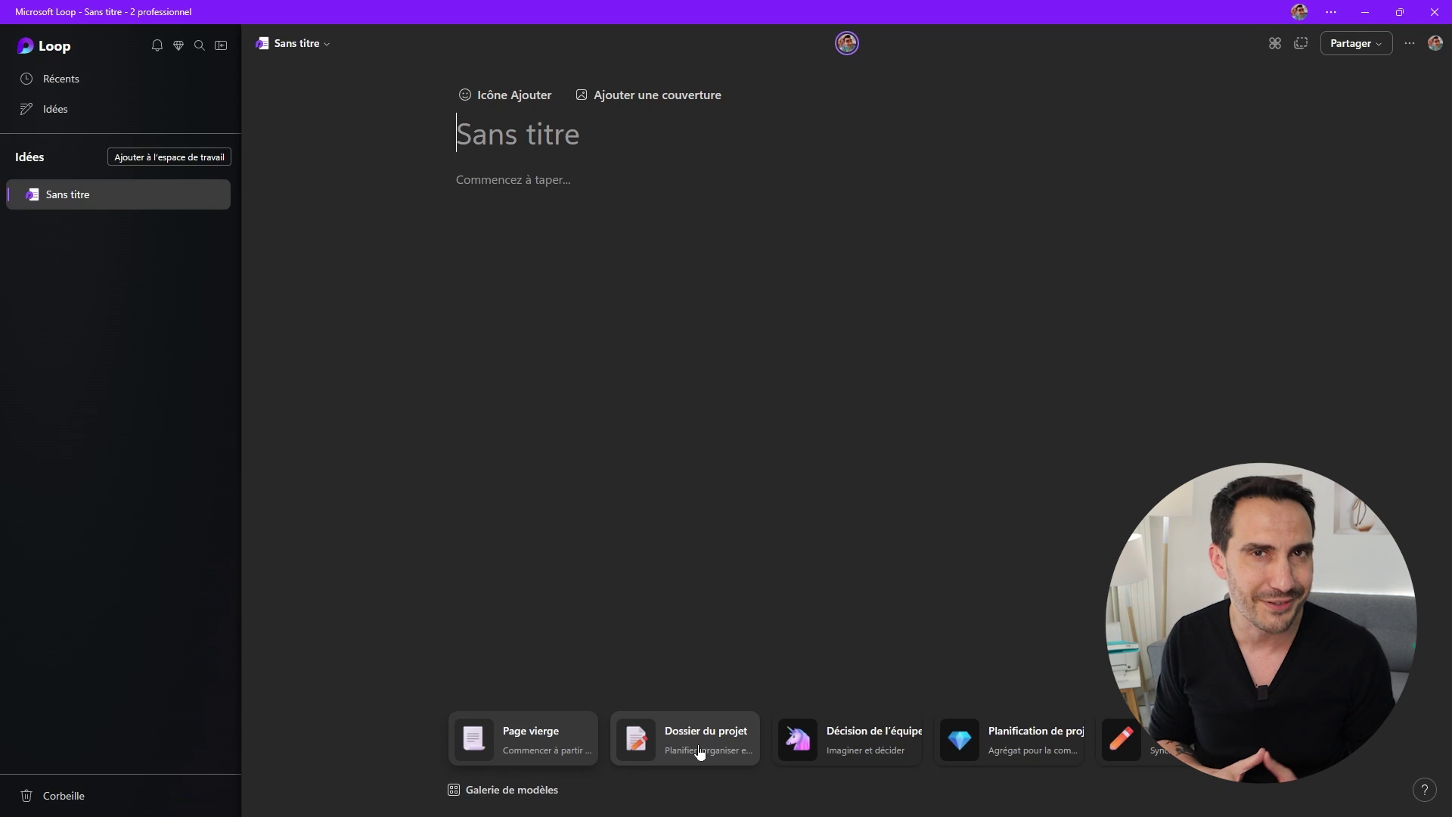
# - Apply the Dossier du projet template to the untitled page and look through its sections
pyautogui.click(700, 751)
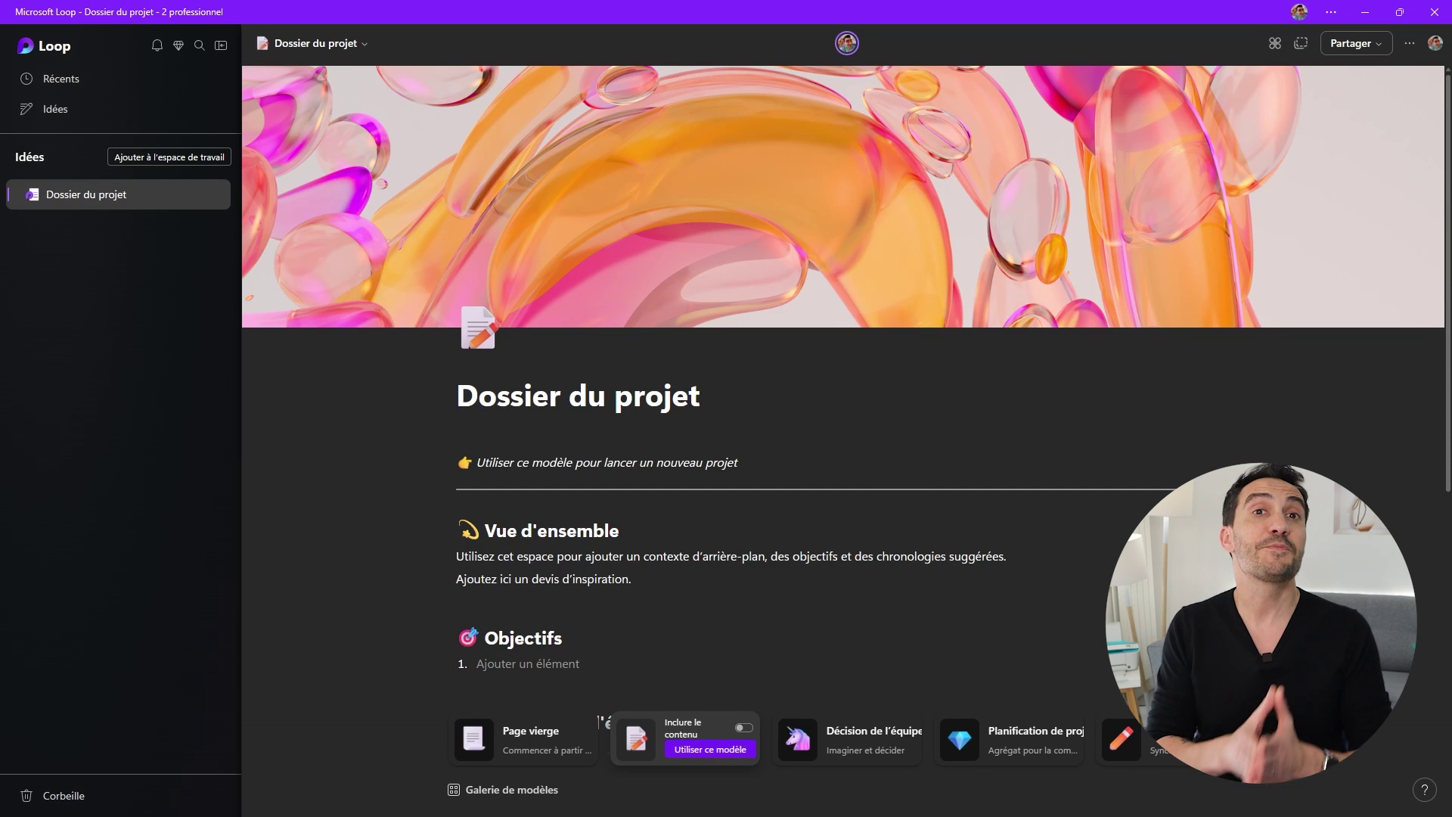
pyautogui.scroll(-5, 843, 378)
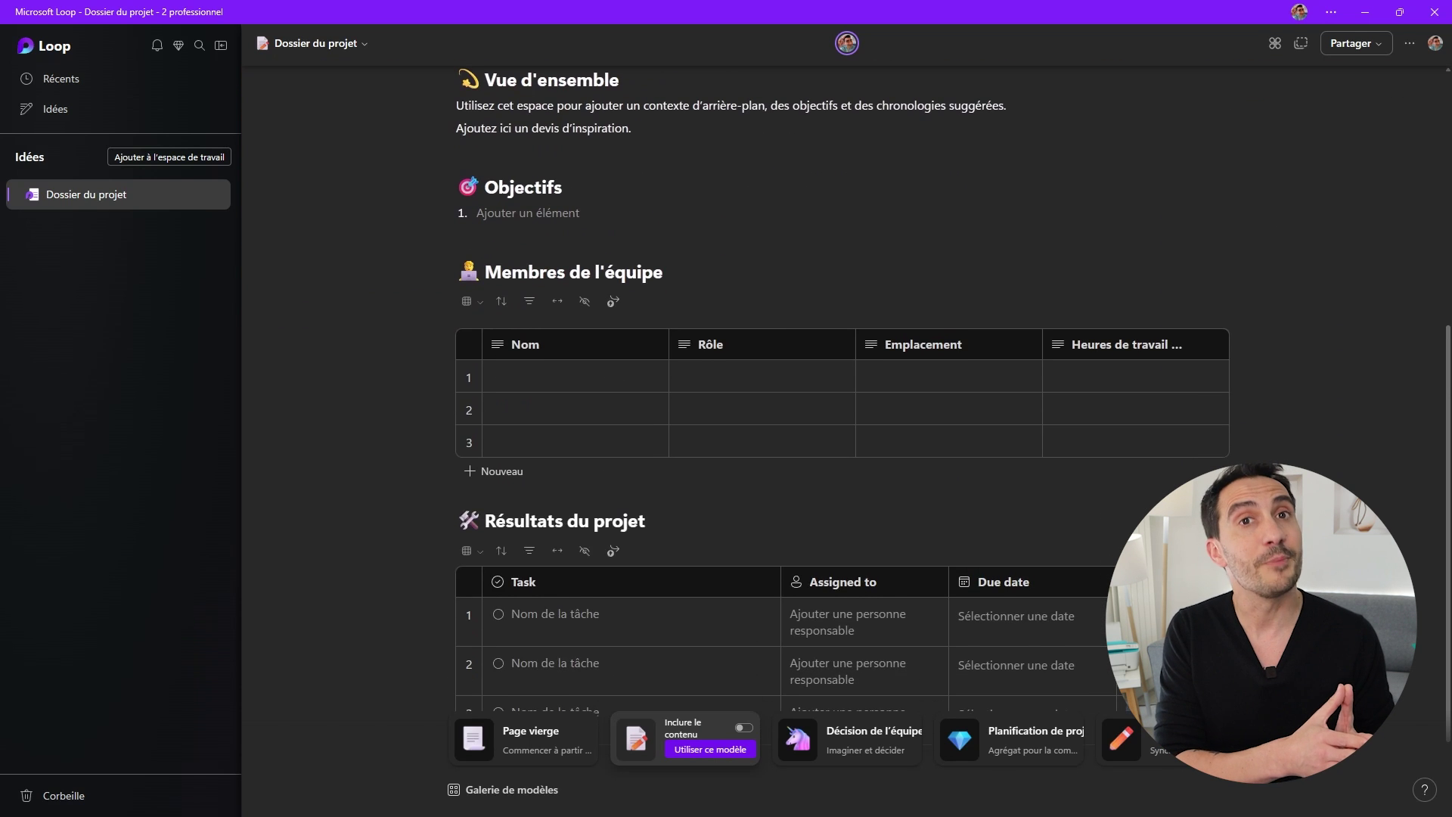
pyautogui.scroll(-1, 843, 378)
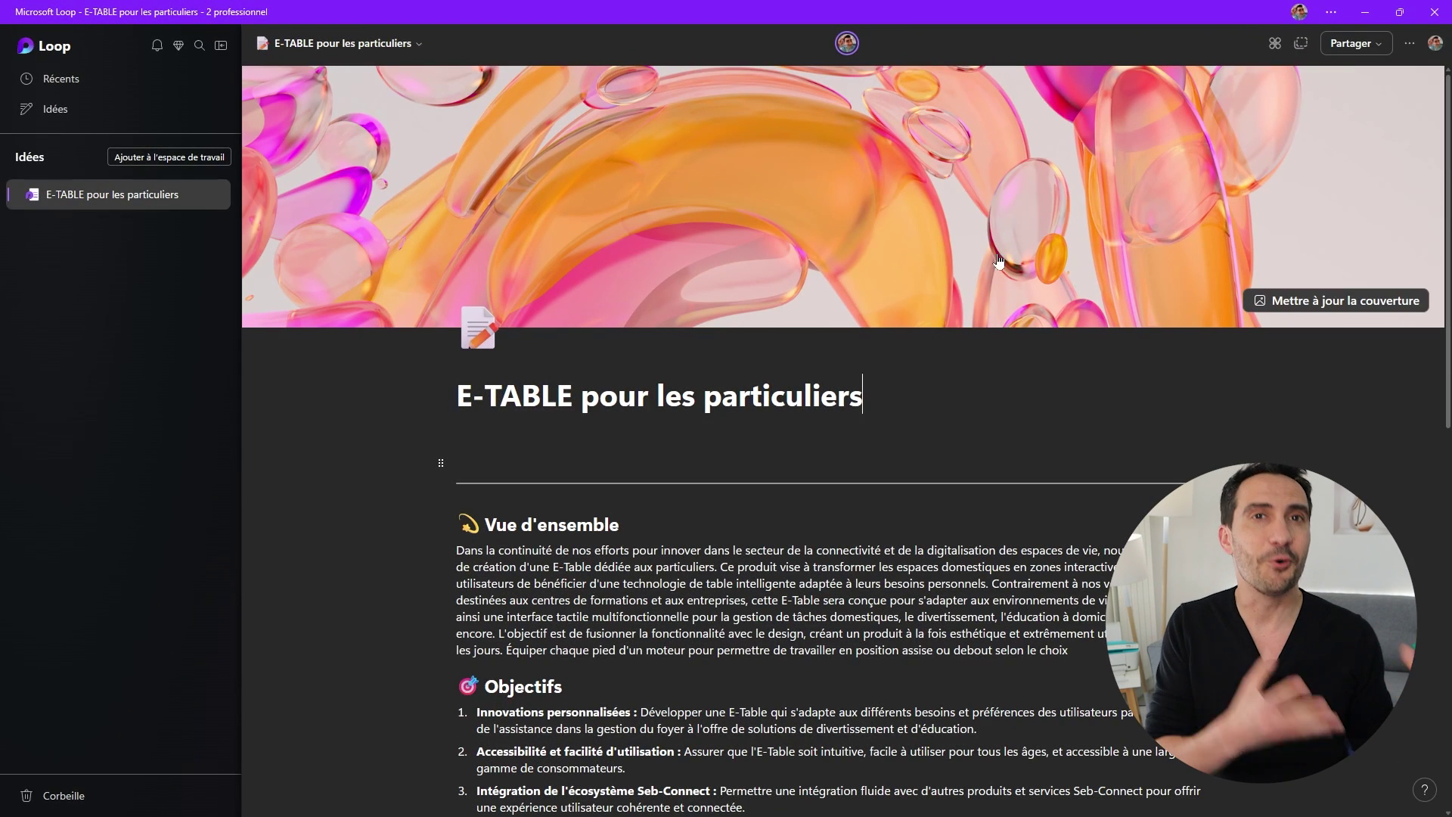
# - Replace the page cover with the stock image of a laptop and notebook on a table, found by searching for "bureau"
pyautogui.click(905, 251)
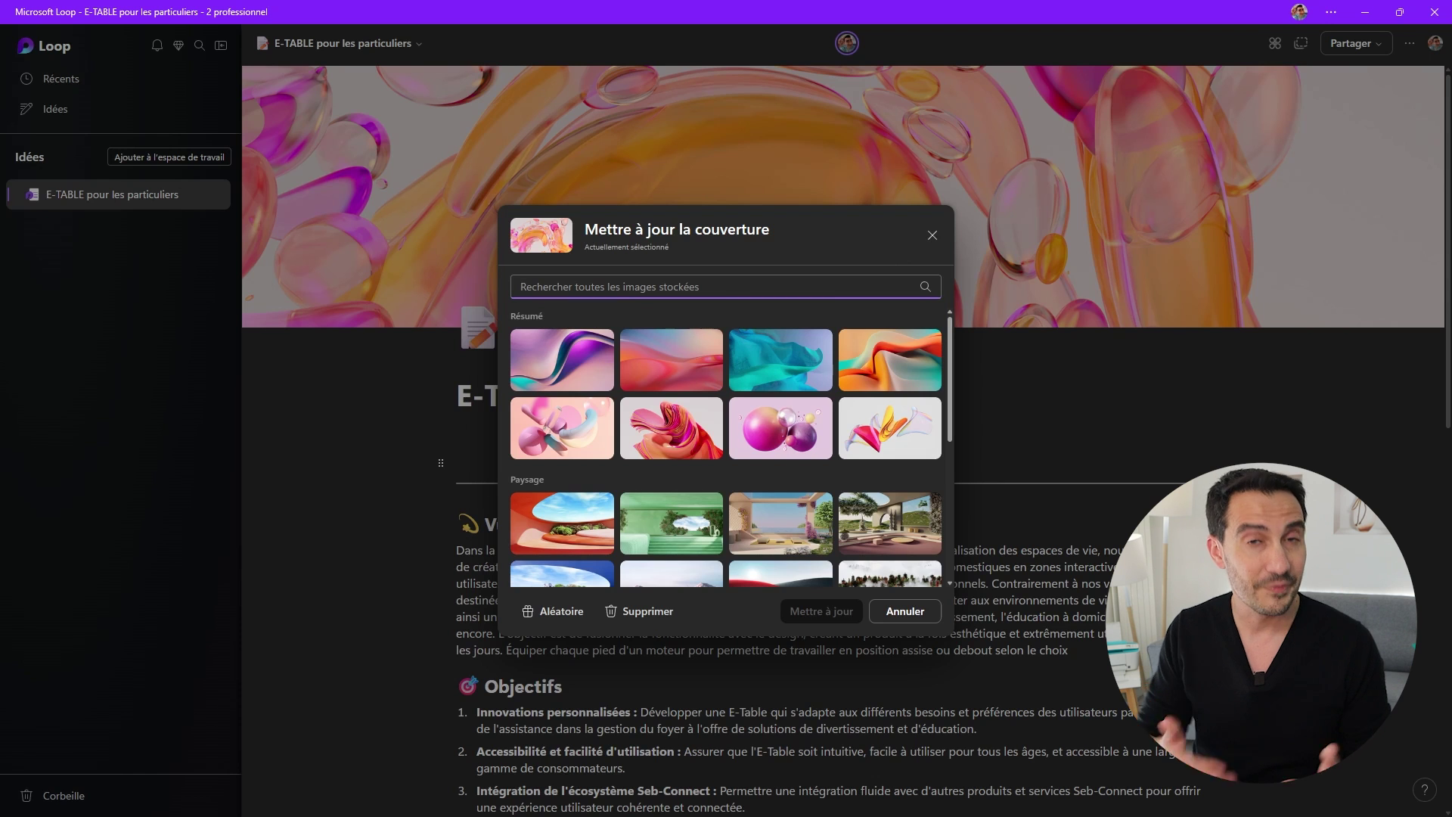
pyautogui.write('bureau')
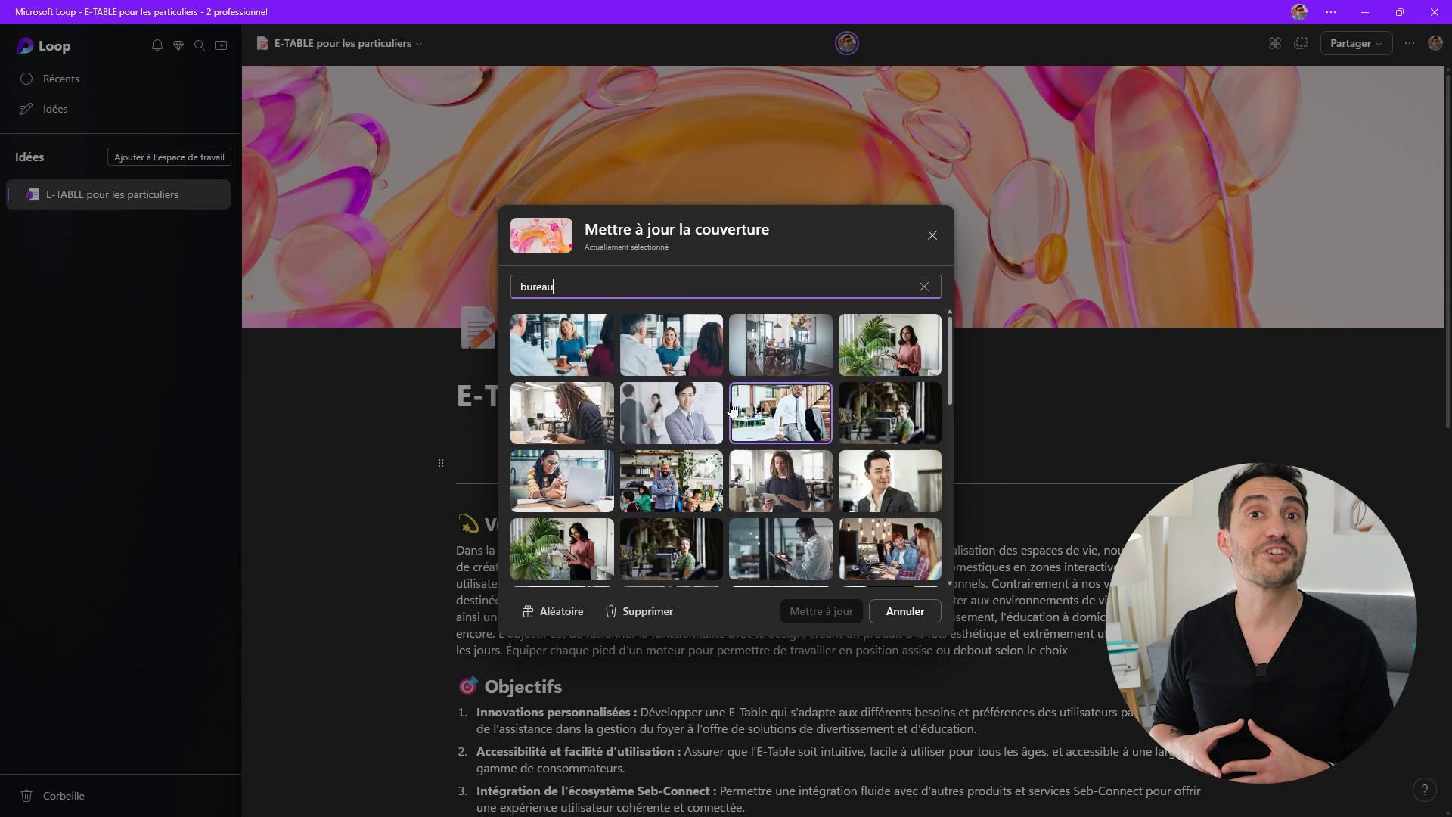
pyautogui.scroll(-3, 732, 409)
pyautogui.scroll(-5, 732, 409)
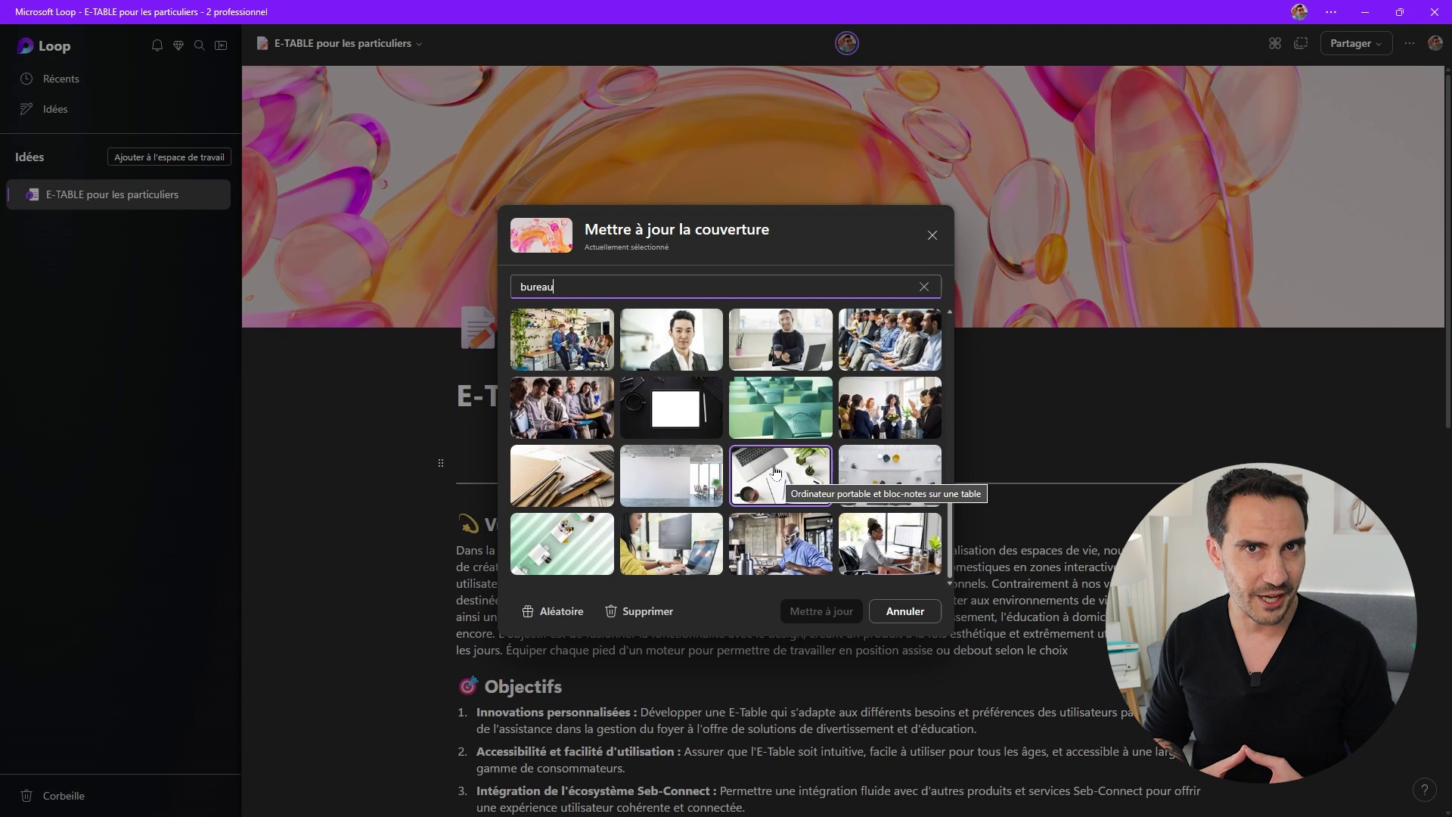
pyautogui.click(775, 471)
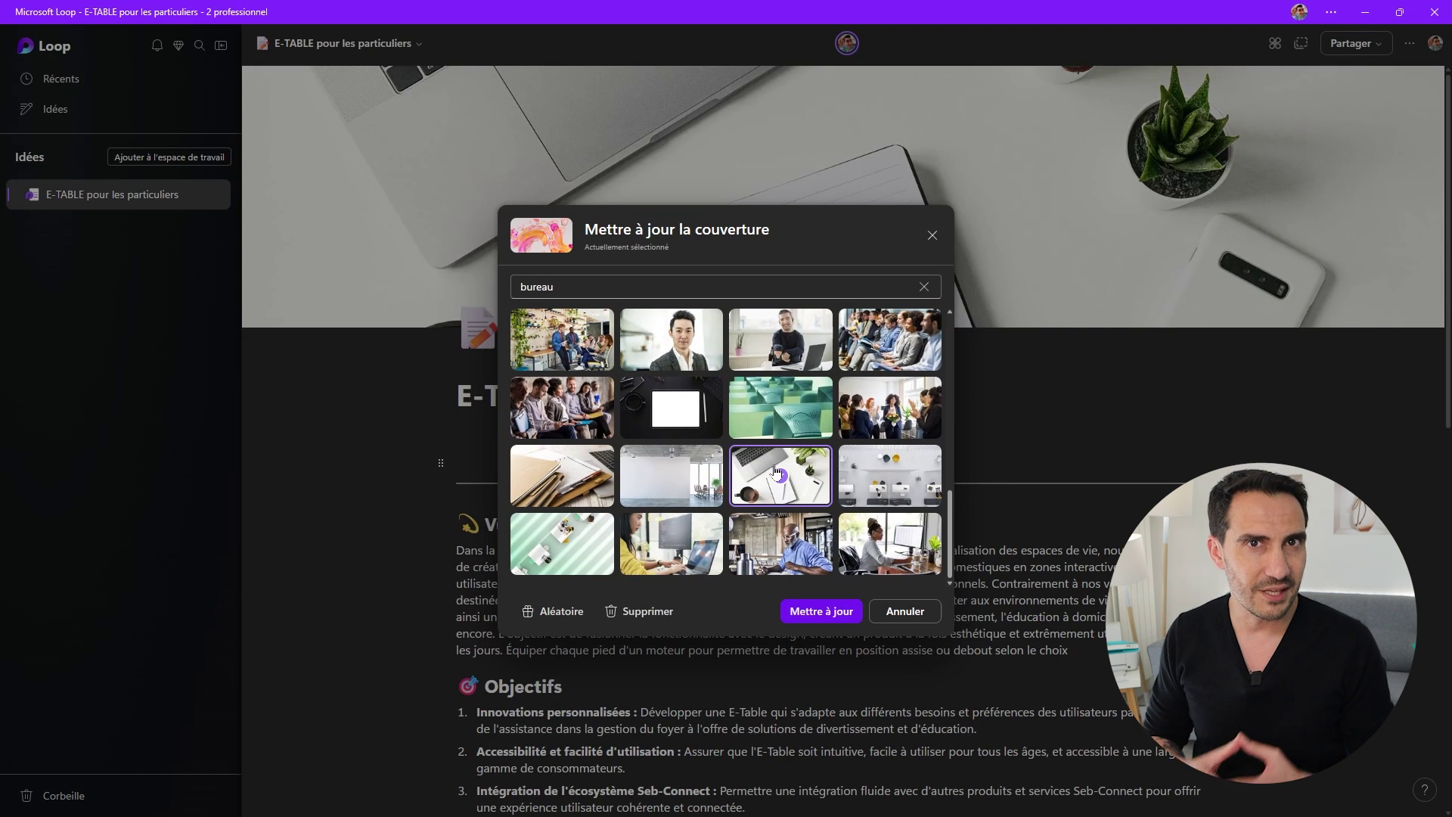
pyautogui.click(804, 614)
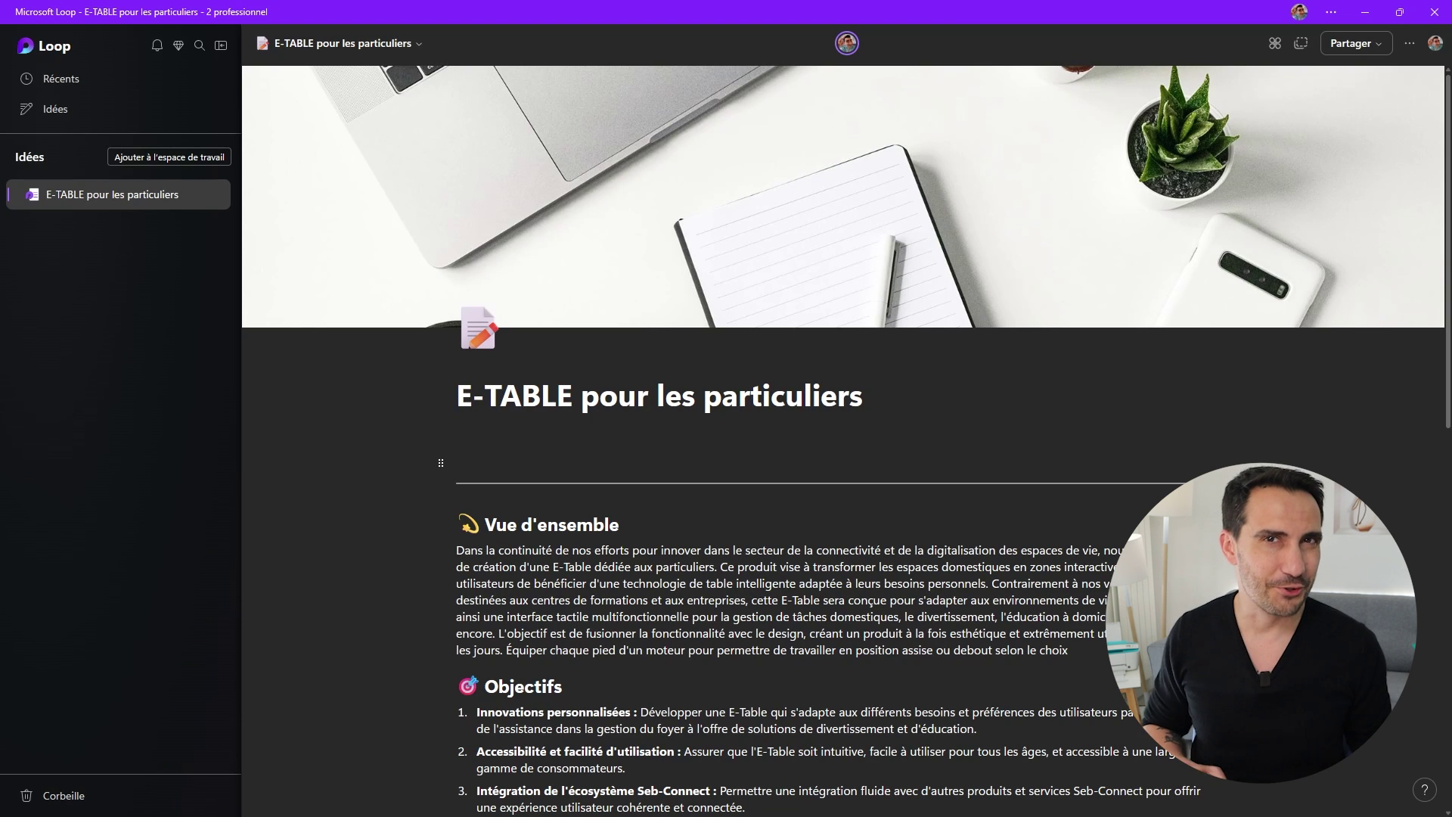
# - Delete the Résultats du projet section with its task table and the Liens pertinents section from the page
pyautogui.scroll(-5, 843, 441)
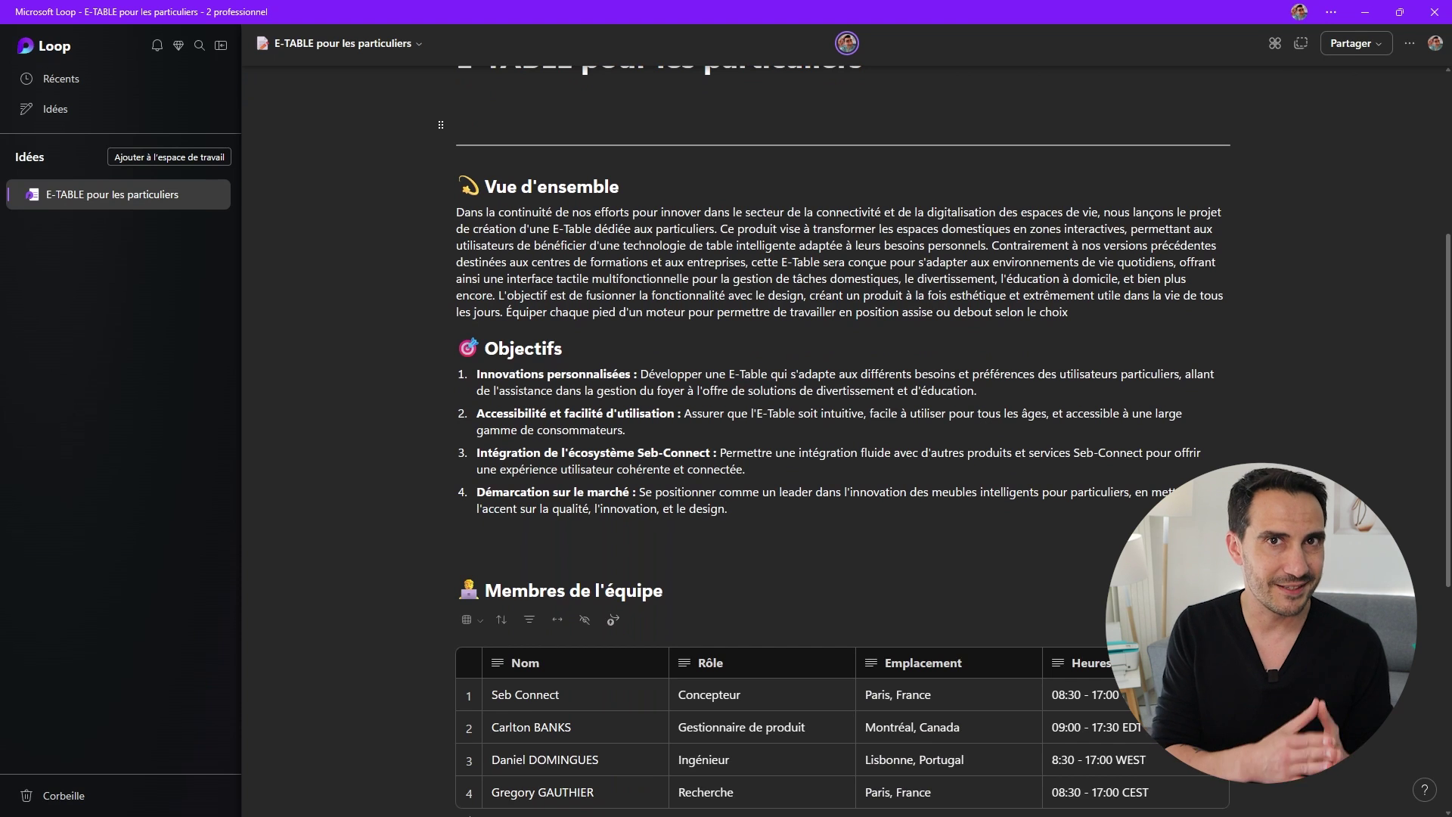
pyautogui.scroll(-5, 843, 441)
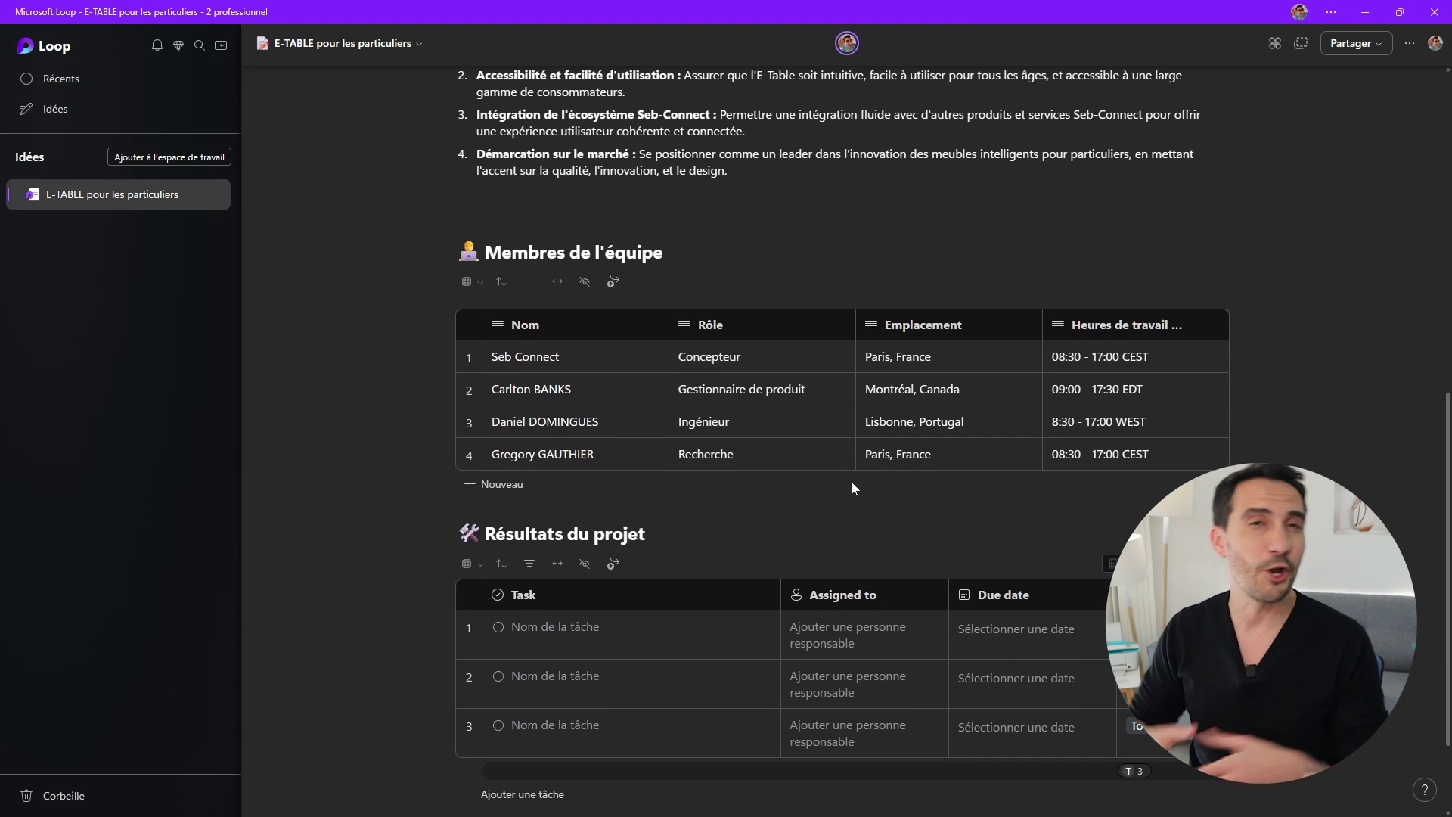
pyautogui.scroll(-2, 883, 488)
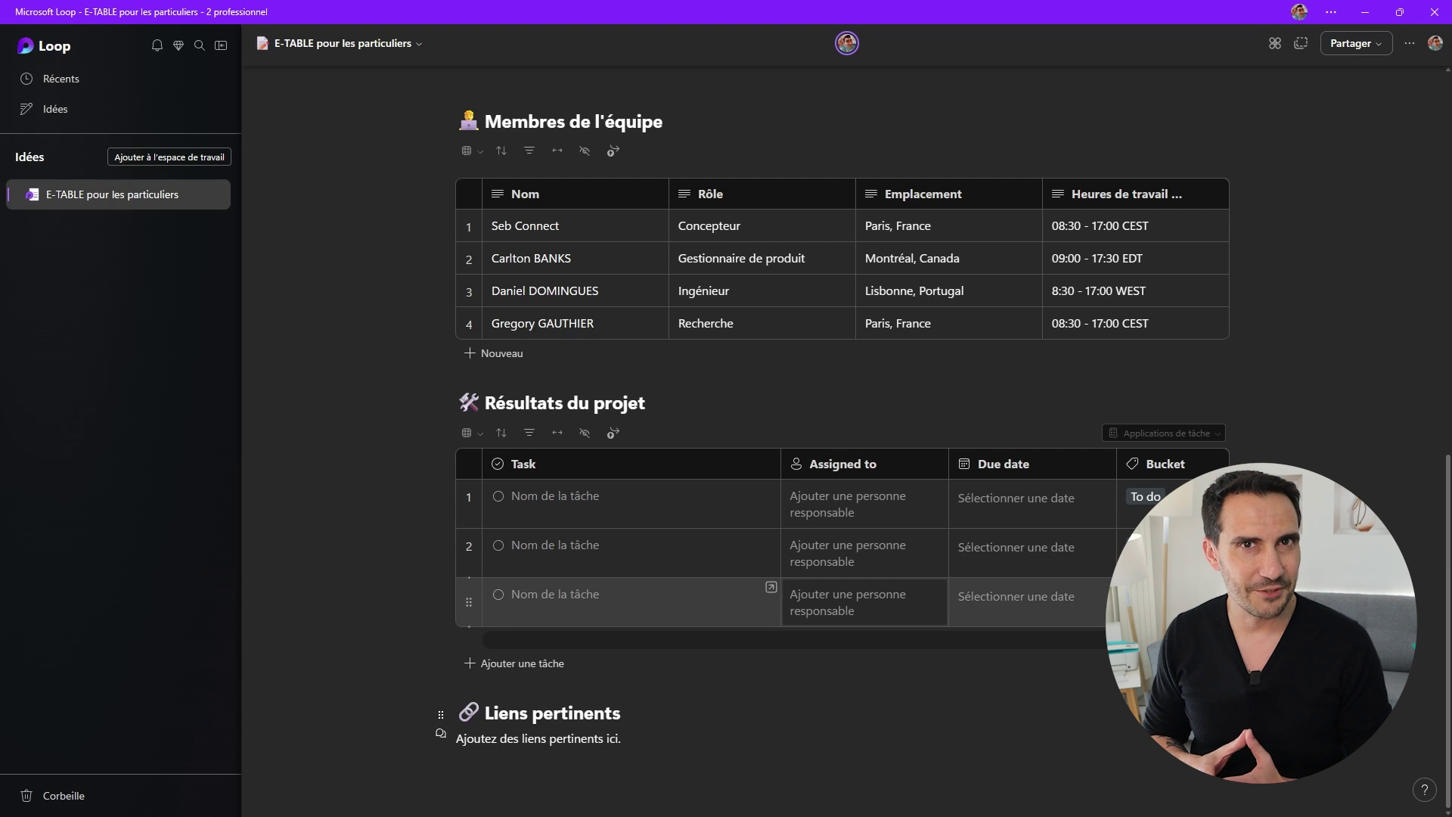
pyautogui.moveTo(457, 403); pyautogui.dragTo(862, 603)
pyautogui.press('Delete')
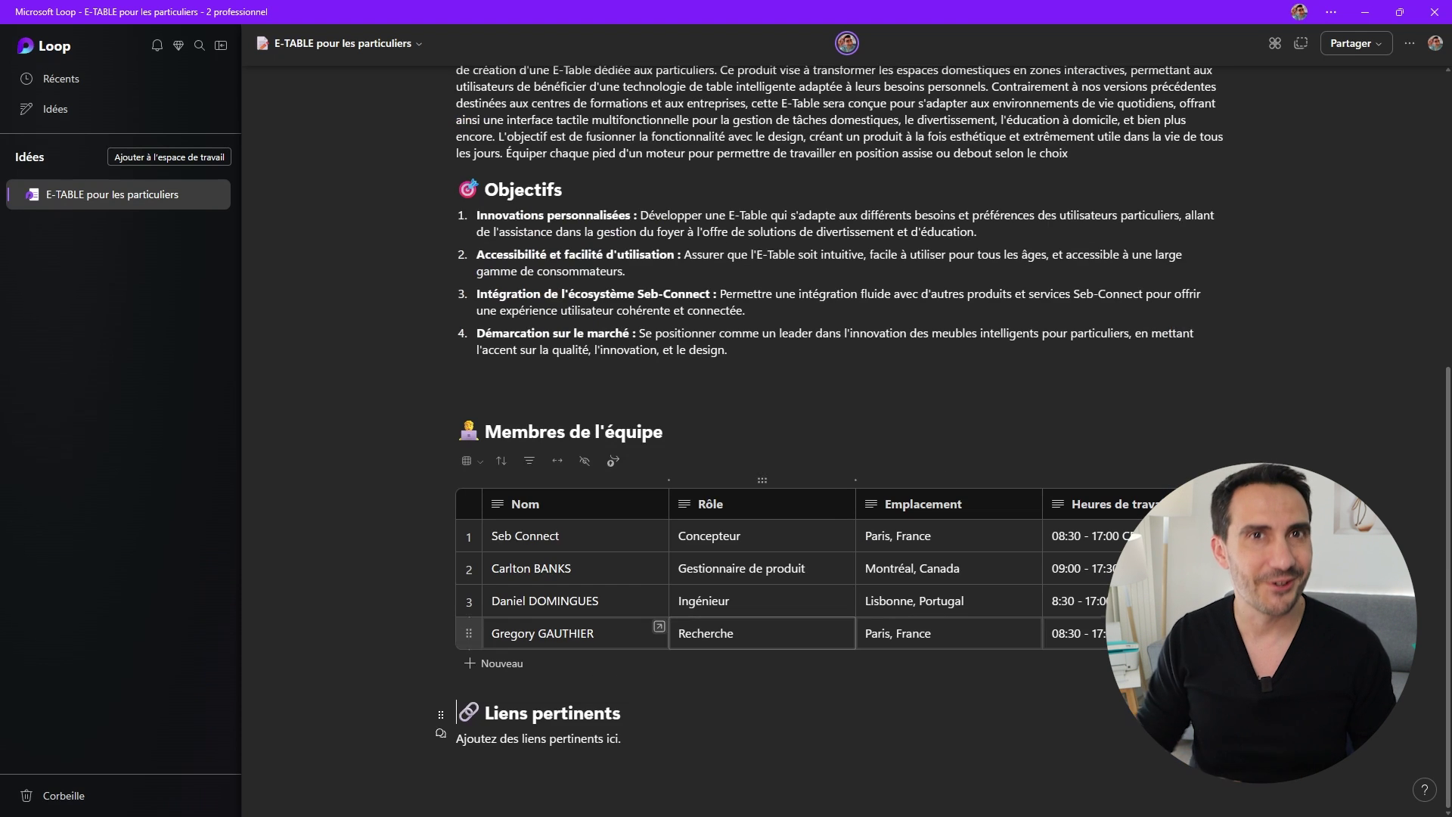
pyautogui.moveTo(456, 712); pyautogui.dragTo(631, 756)
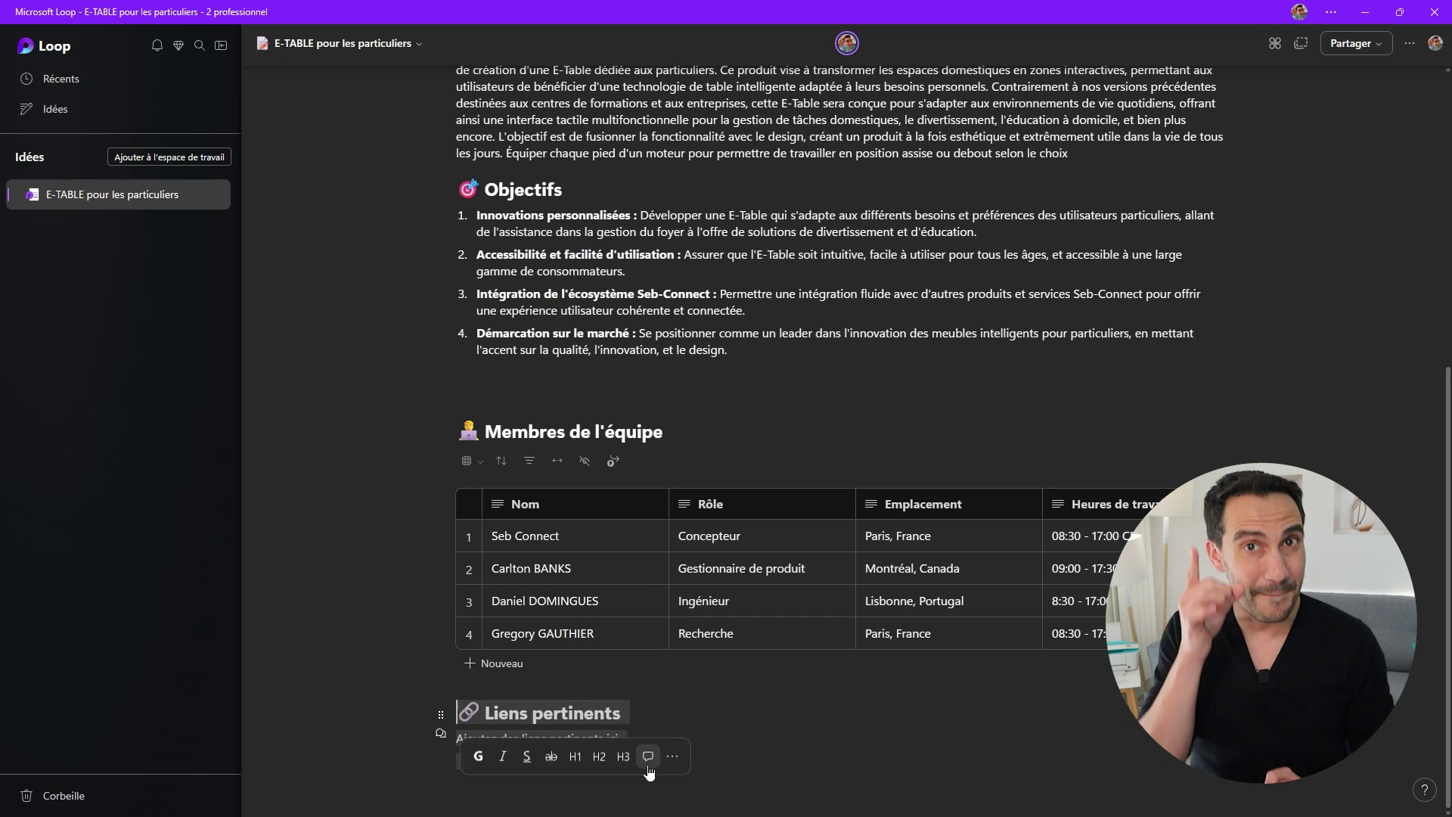
pyautogui.press('Delete')
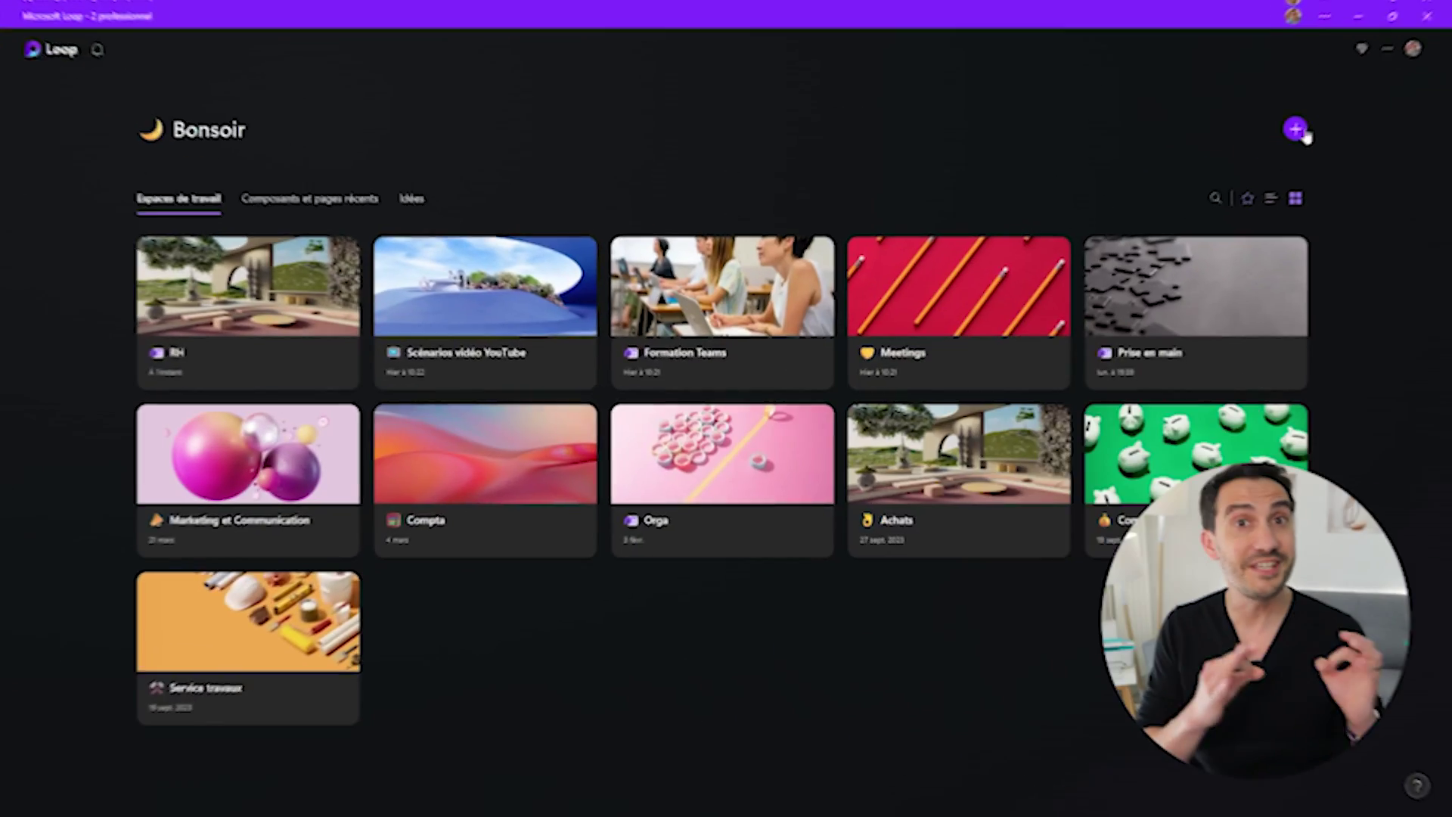
# - Set up a new workspace named "E-TABLE pour les particuliers" and invite two colleagues as members
pyautogui.click(1295, 130)
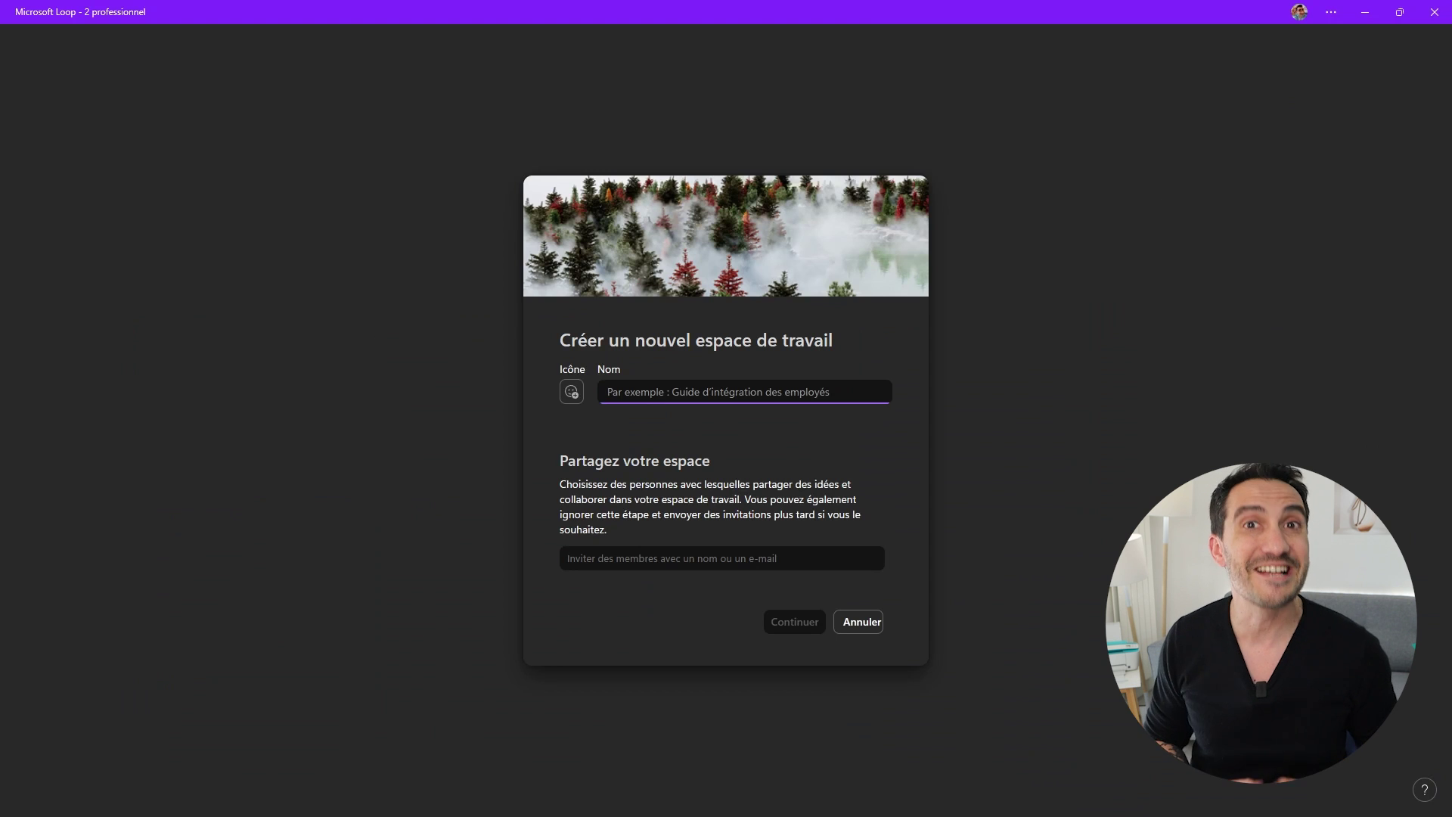
pyautogui.write('E-TABLE pour les particuliers')
pyautogui.press('Tab')
pyautogui.write('carlto')
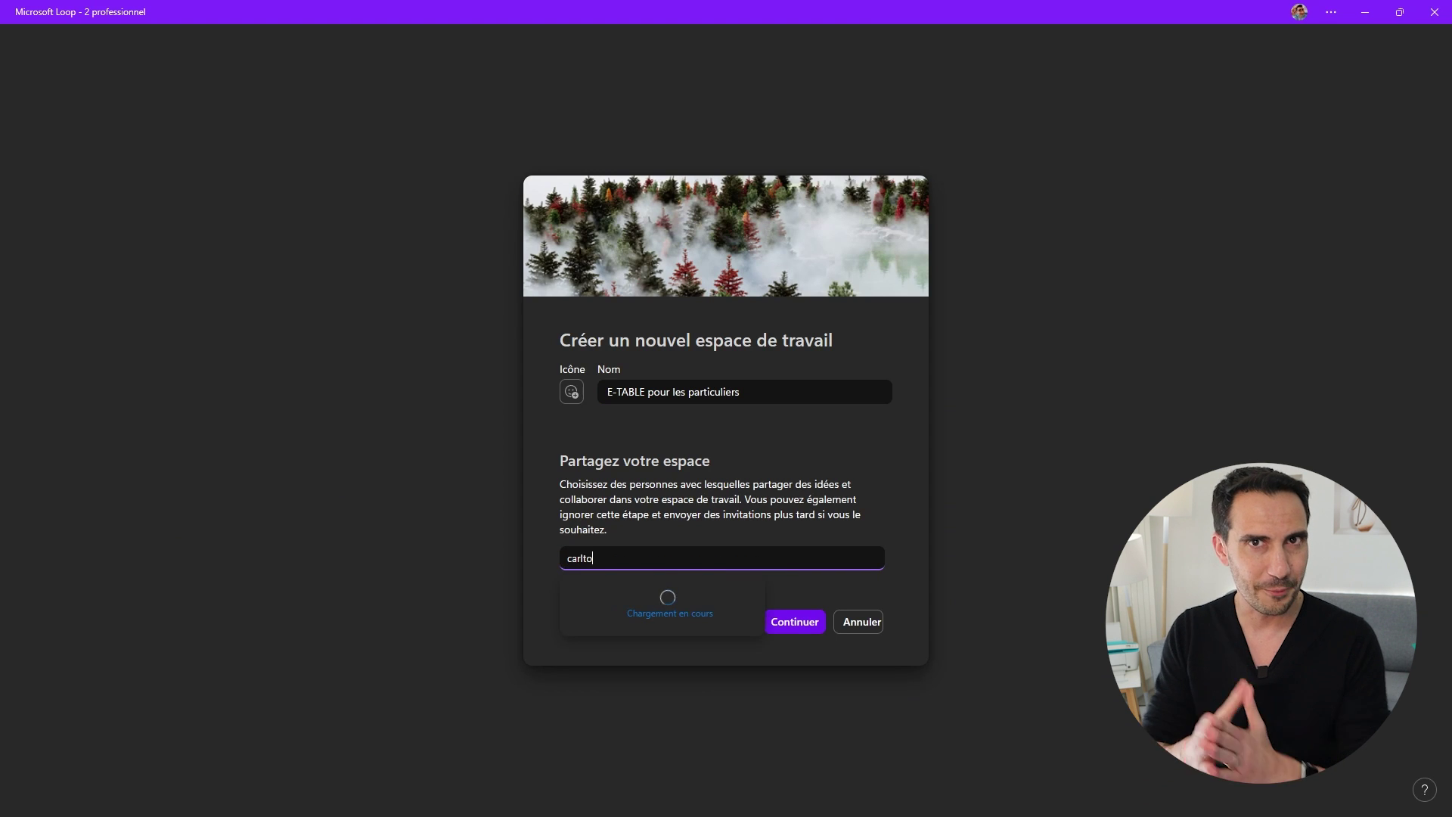
pyautogui.write('n')
pyautogui.click(648, 614)
pyautogui.write('daniel')
pyautogui.click(665, 624)
pyautogui.click(794, 642)
# - Include the existing E-TABLE pour les particuliers page in the new workspace, finish creating it and open that page
pyautogui.click(688, 338)
pyautogui.click(401, 553)
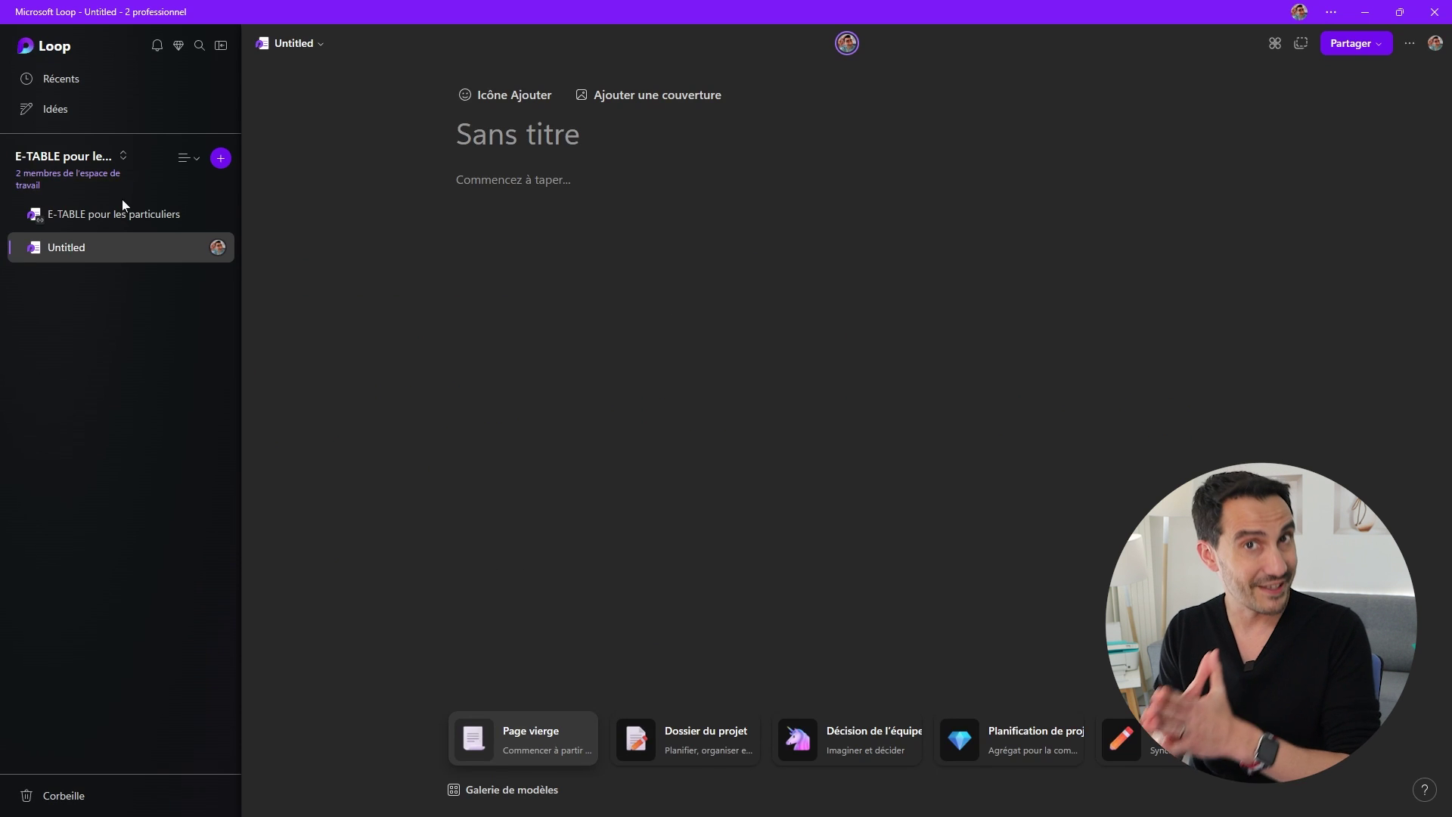
pyautogui.click(123, 210)
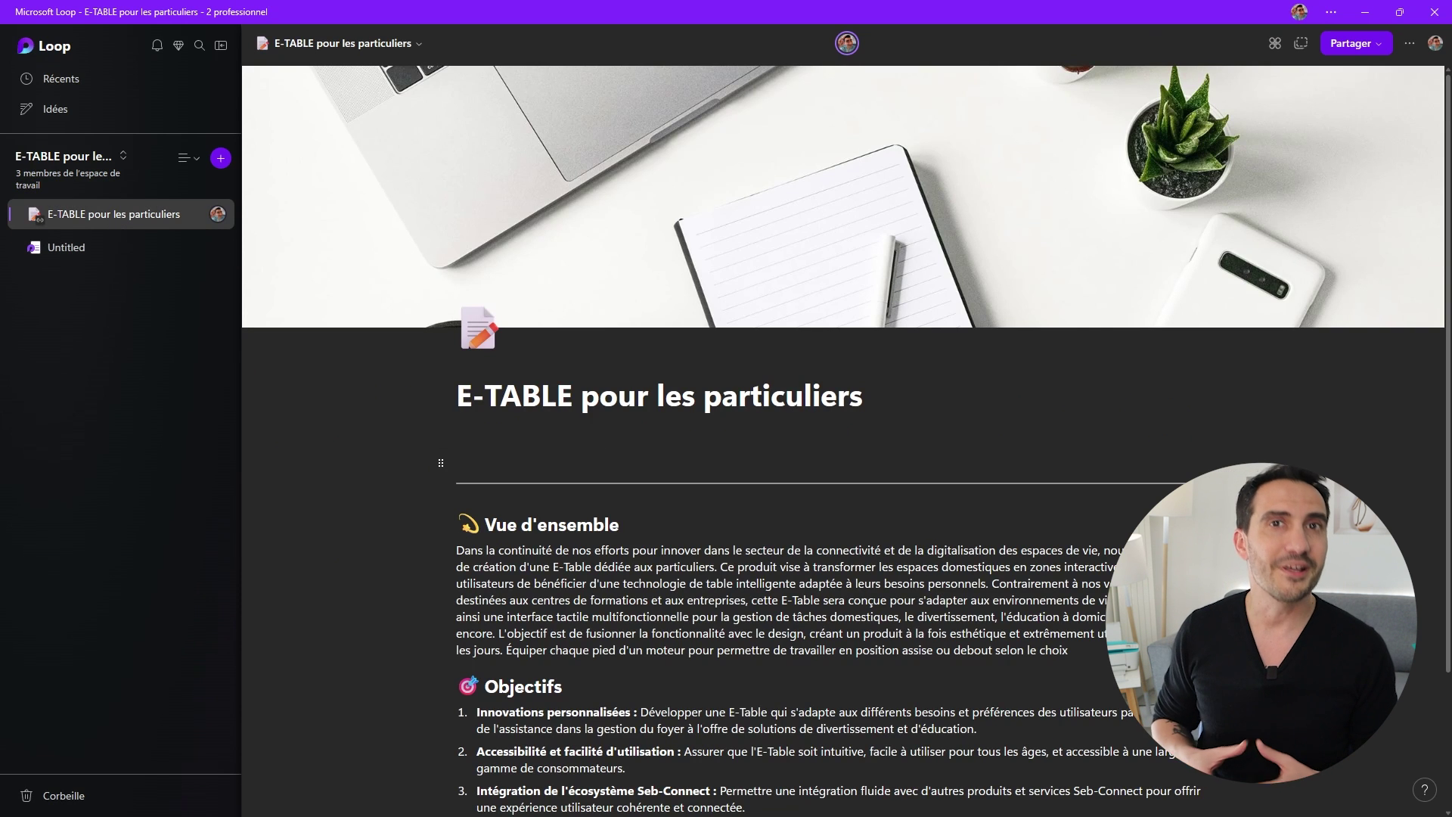
pyautogui.scroll(-5, 843, 438)
pyautogui.scroll(5, 769, 475)
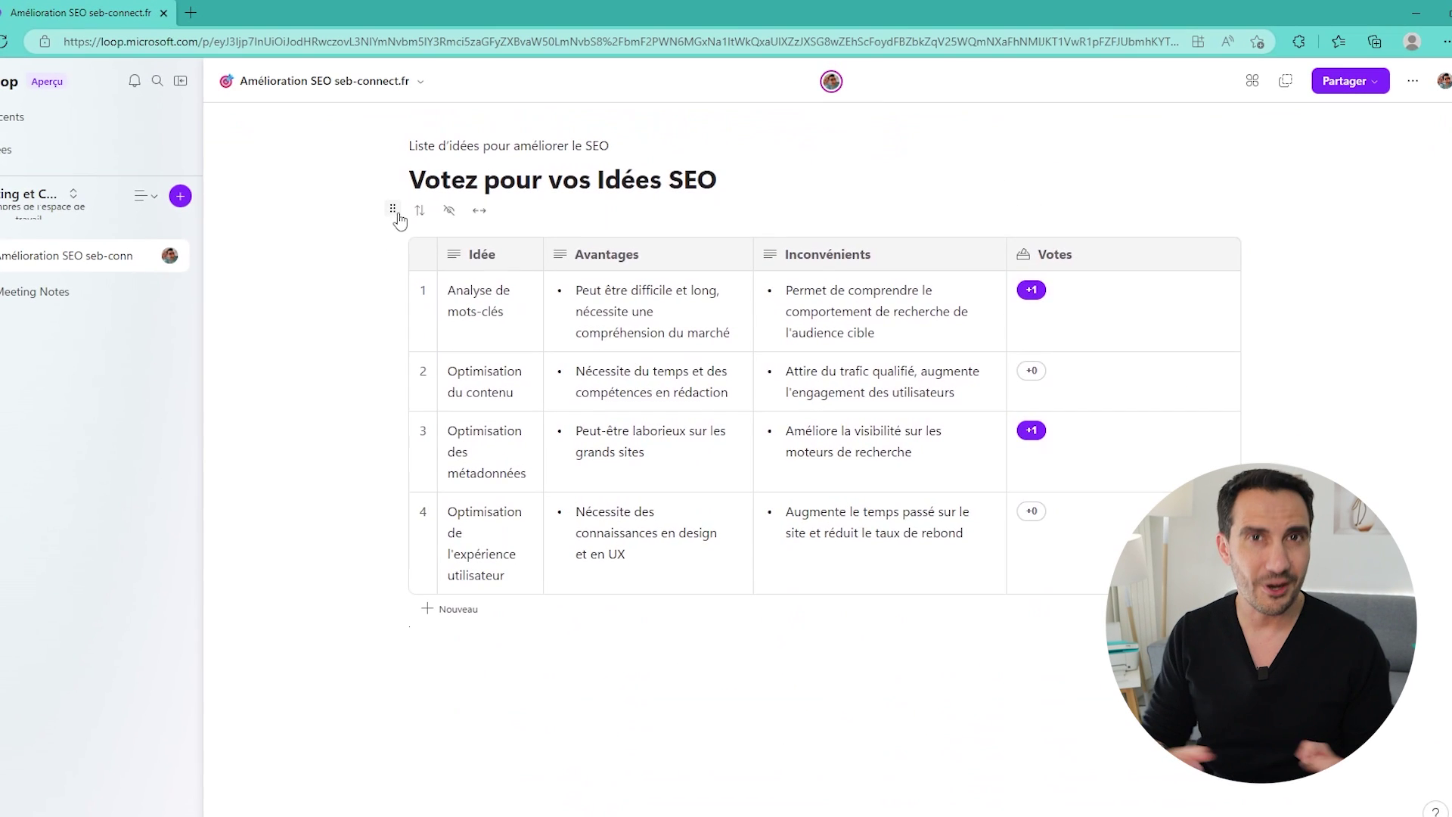
# - Convert the Votez pour vos Idées SEO voting table into a Loop component
pyautogui.click(393, 210)
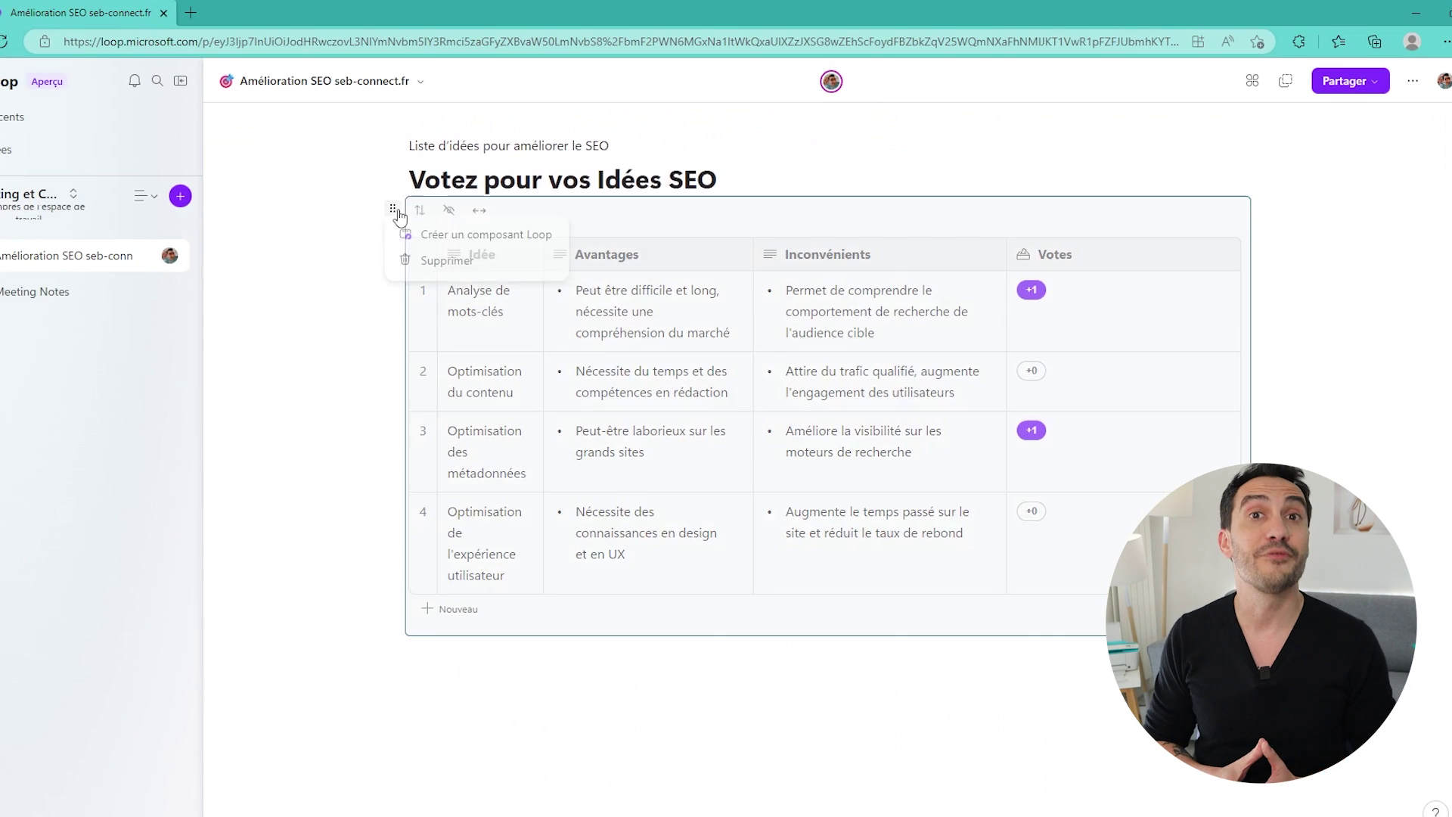
pyautogui.click(455, 242)
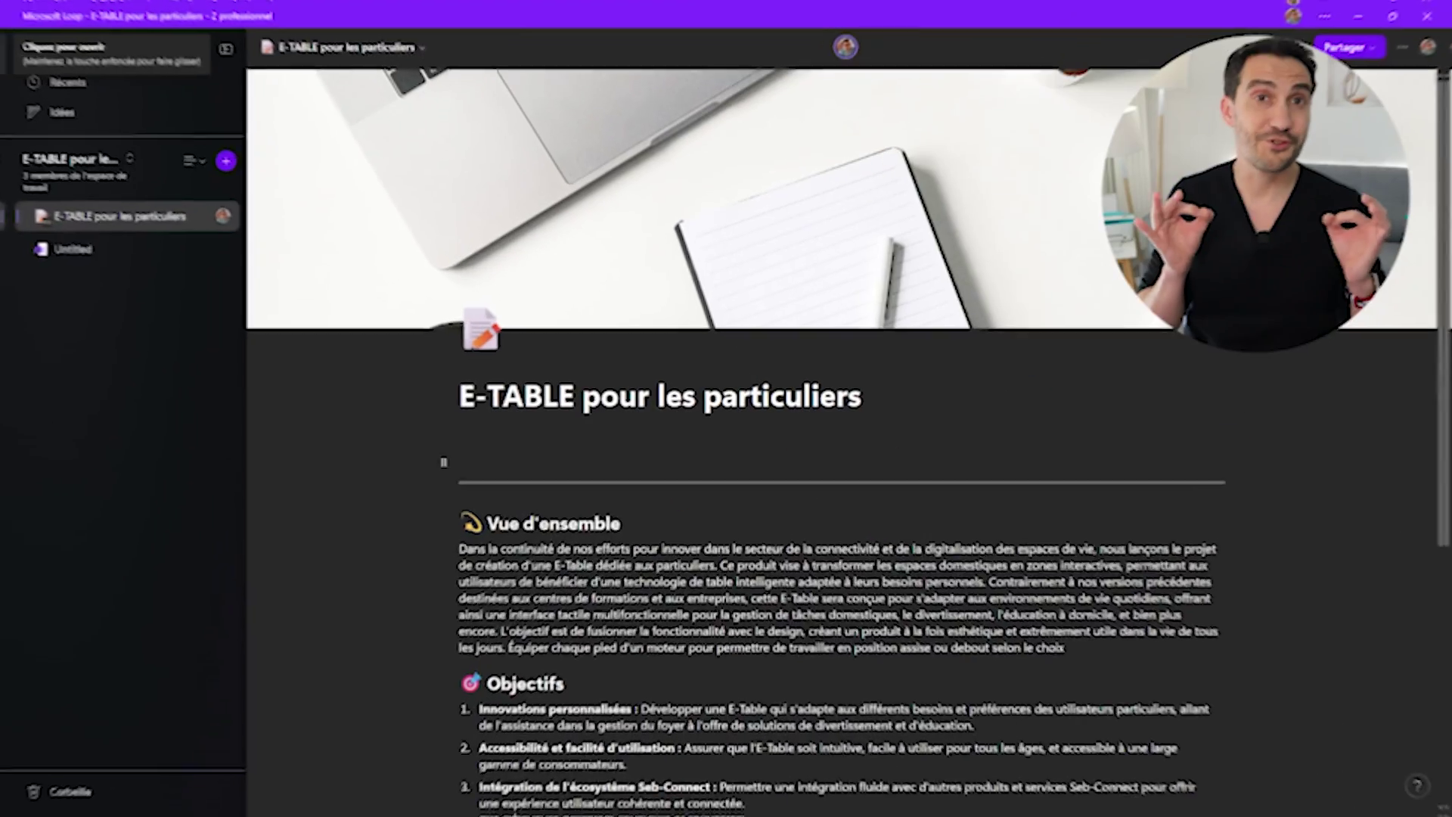
# - Convert the Vue d'ensemble heading and its paragraph into a Loop component and copy the component's sharing link
pyautogui.moveTo(1064, 648); pyautogui.dragTo(459, 523)
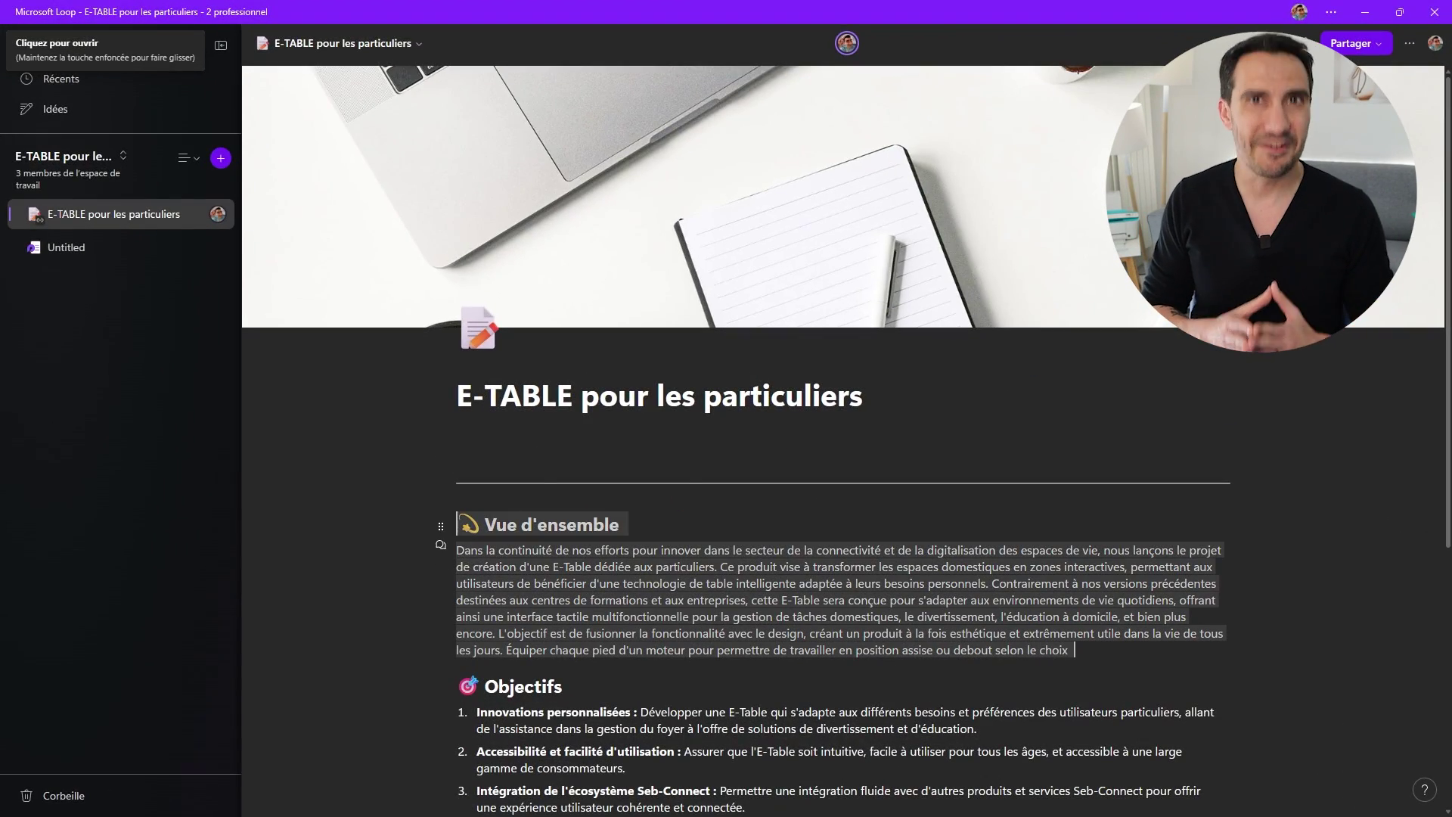
pyautogui.click(442, 532)
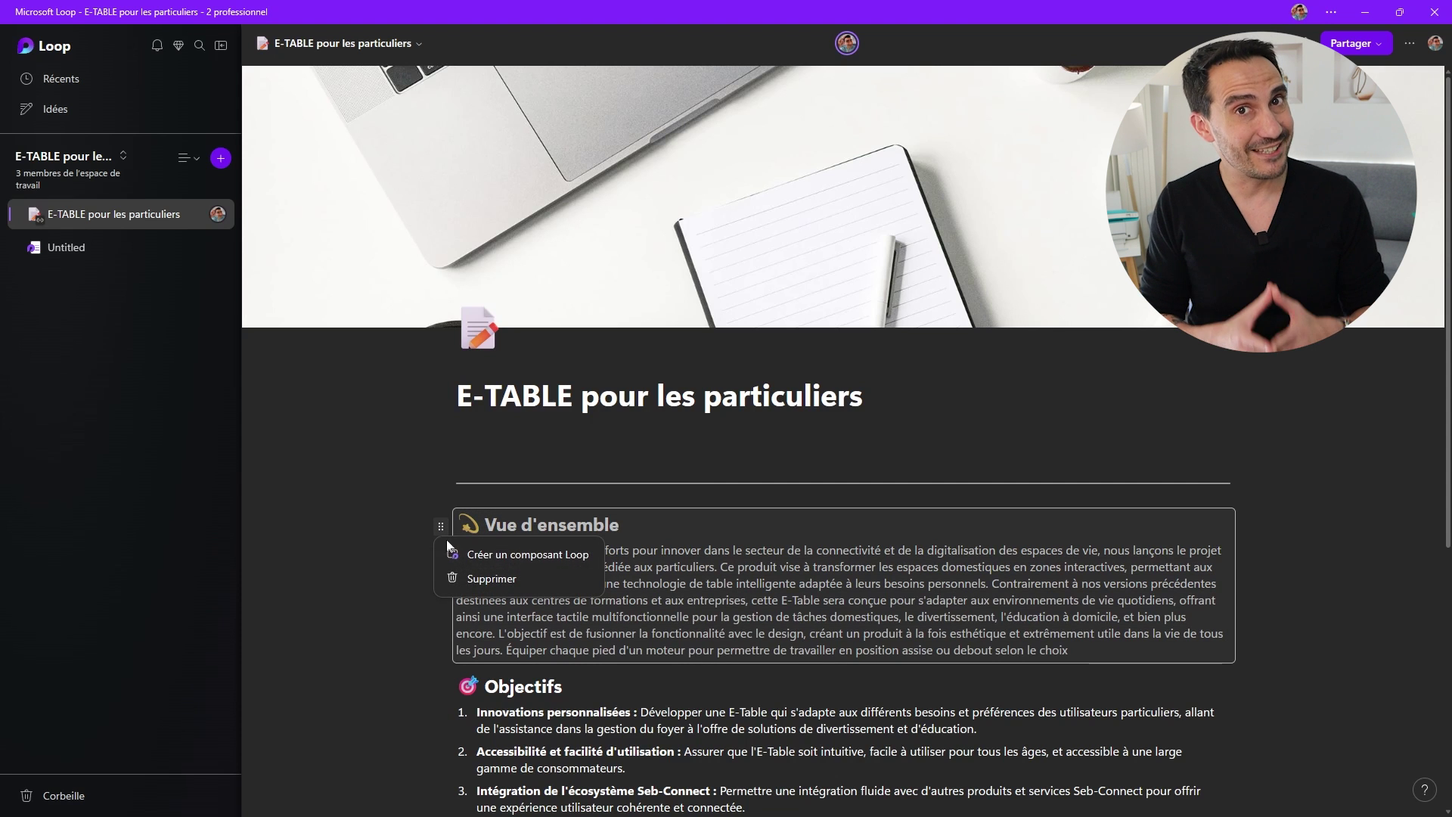
pyautogui.click(558, 560)
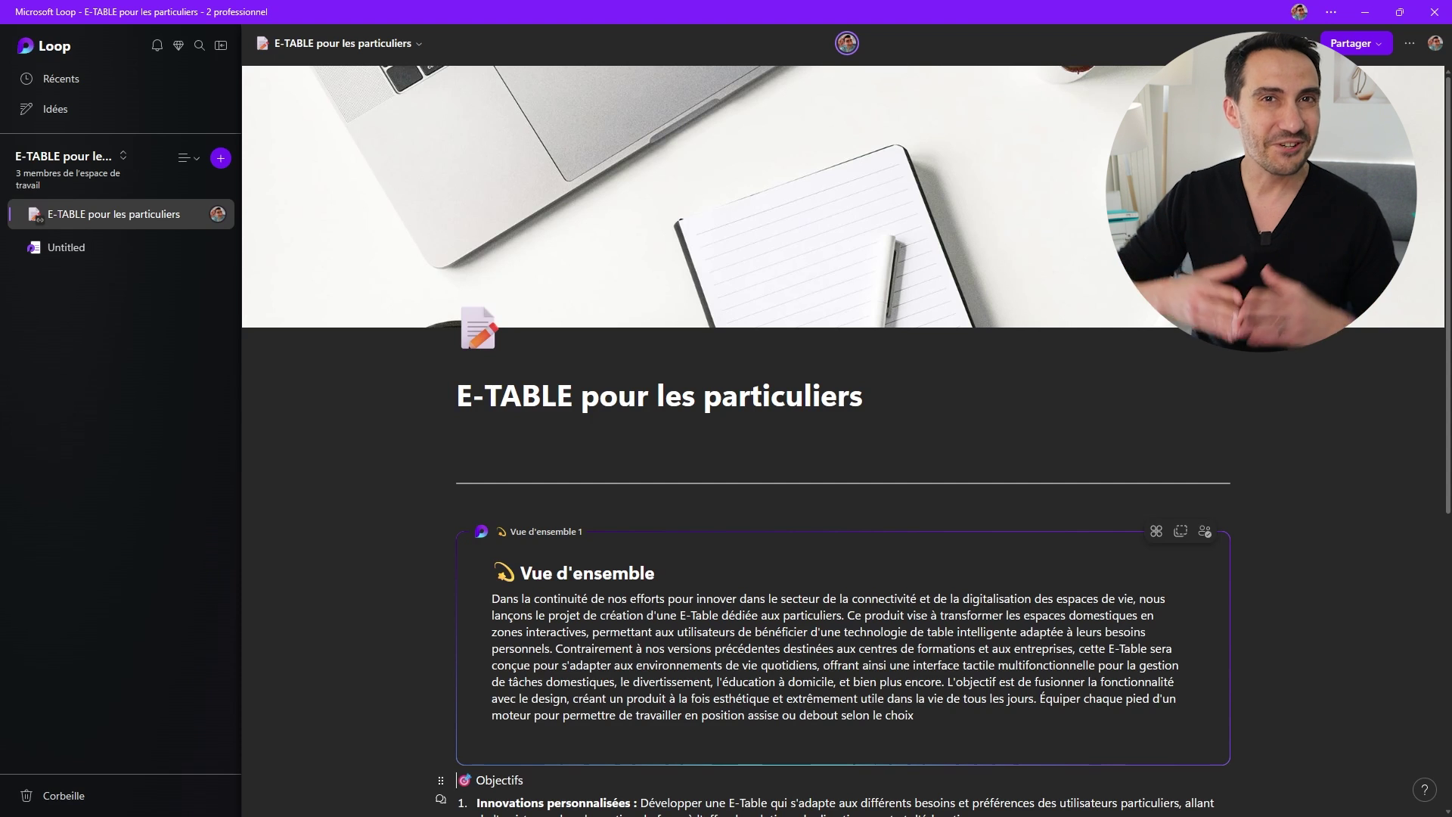
pyautogui.click(1181, 533)
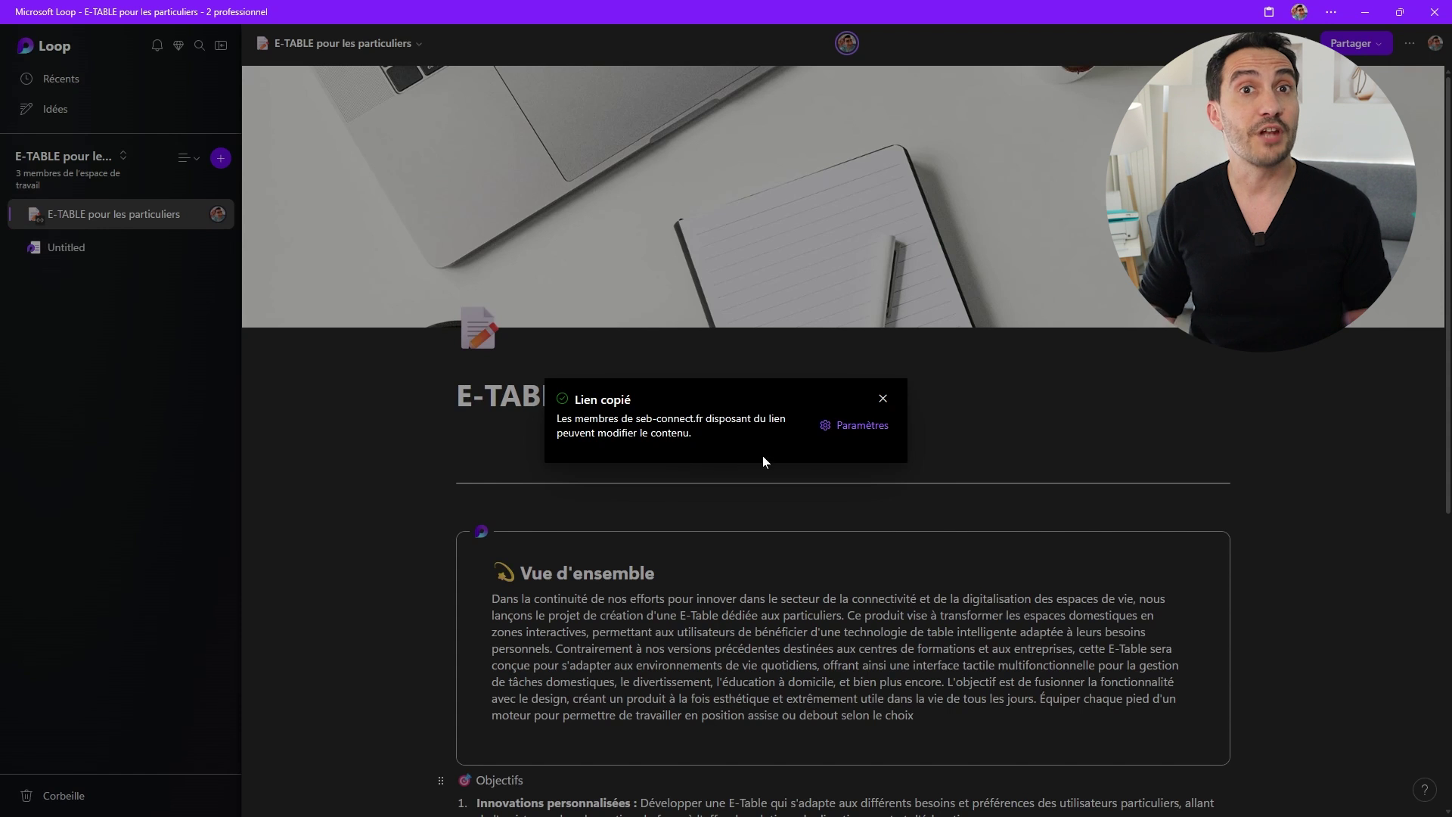
pyautogui.click(855, 426)
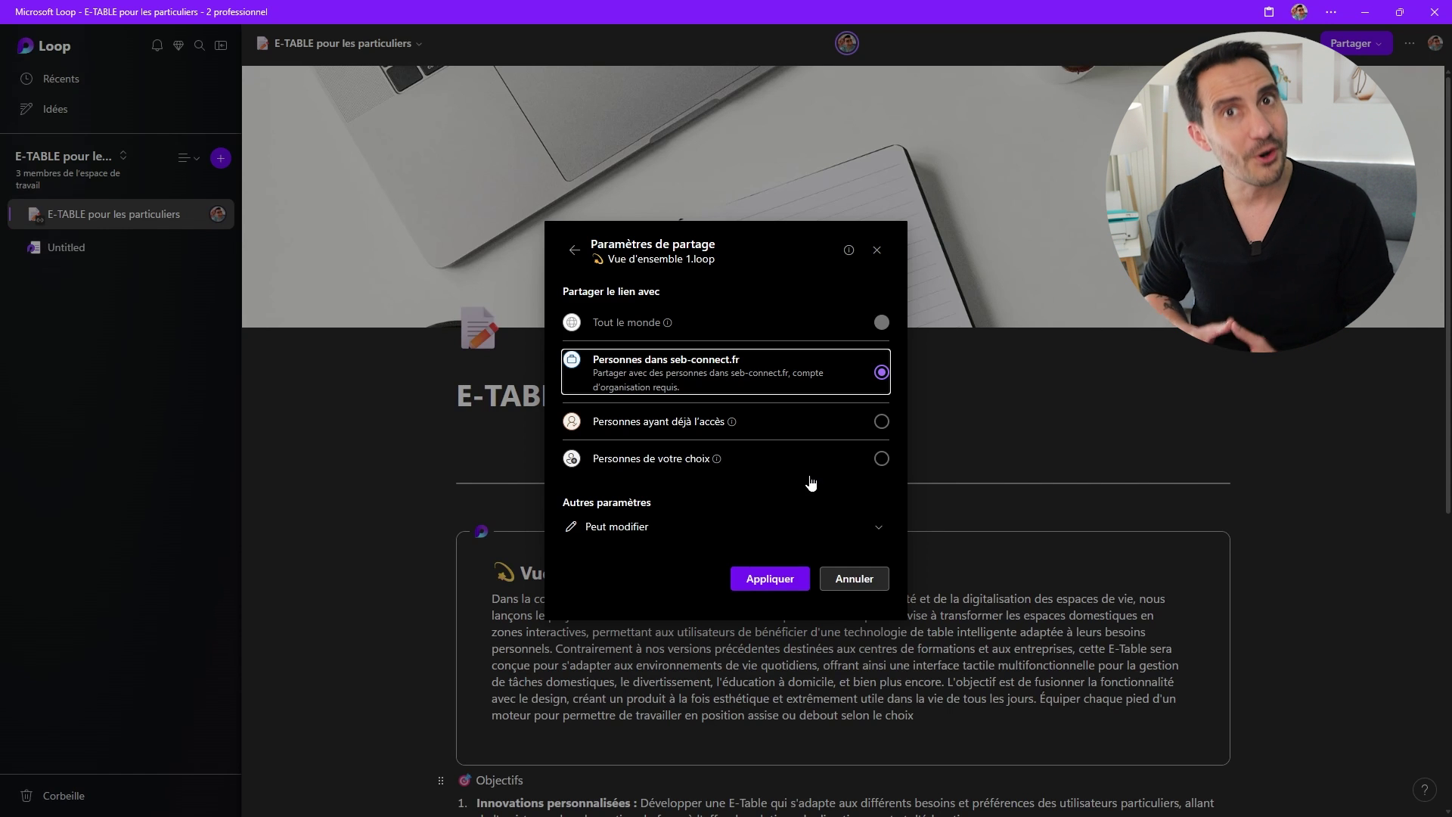
pyautogui.click(608, 527)
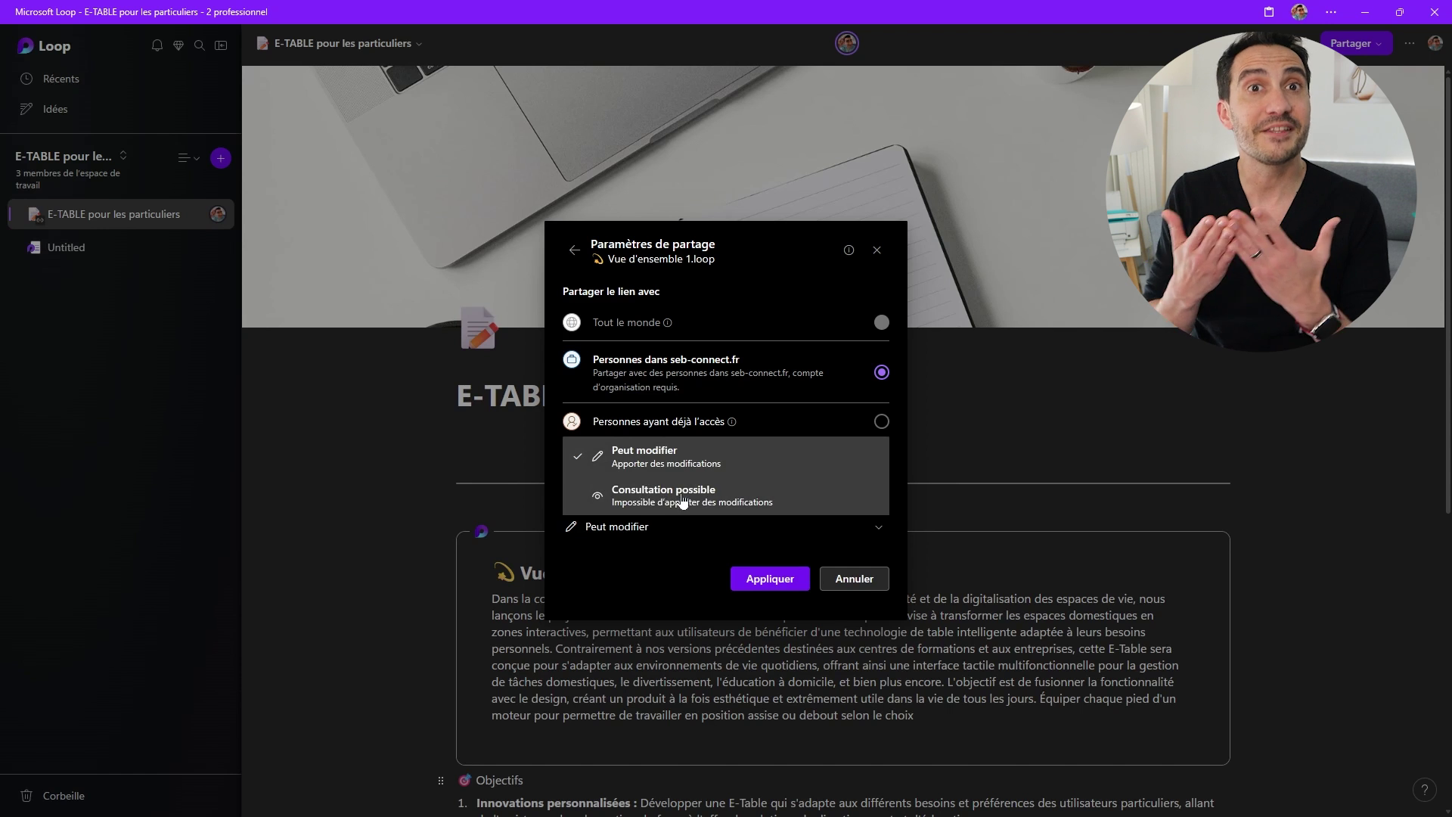
pyautogui.click(683, 498)
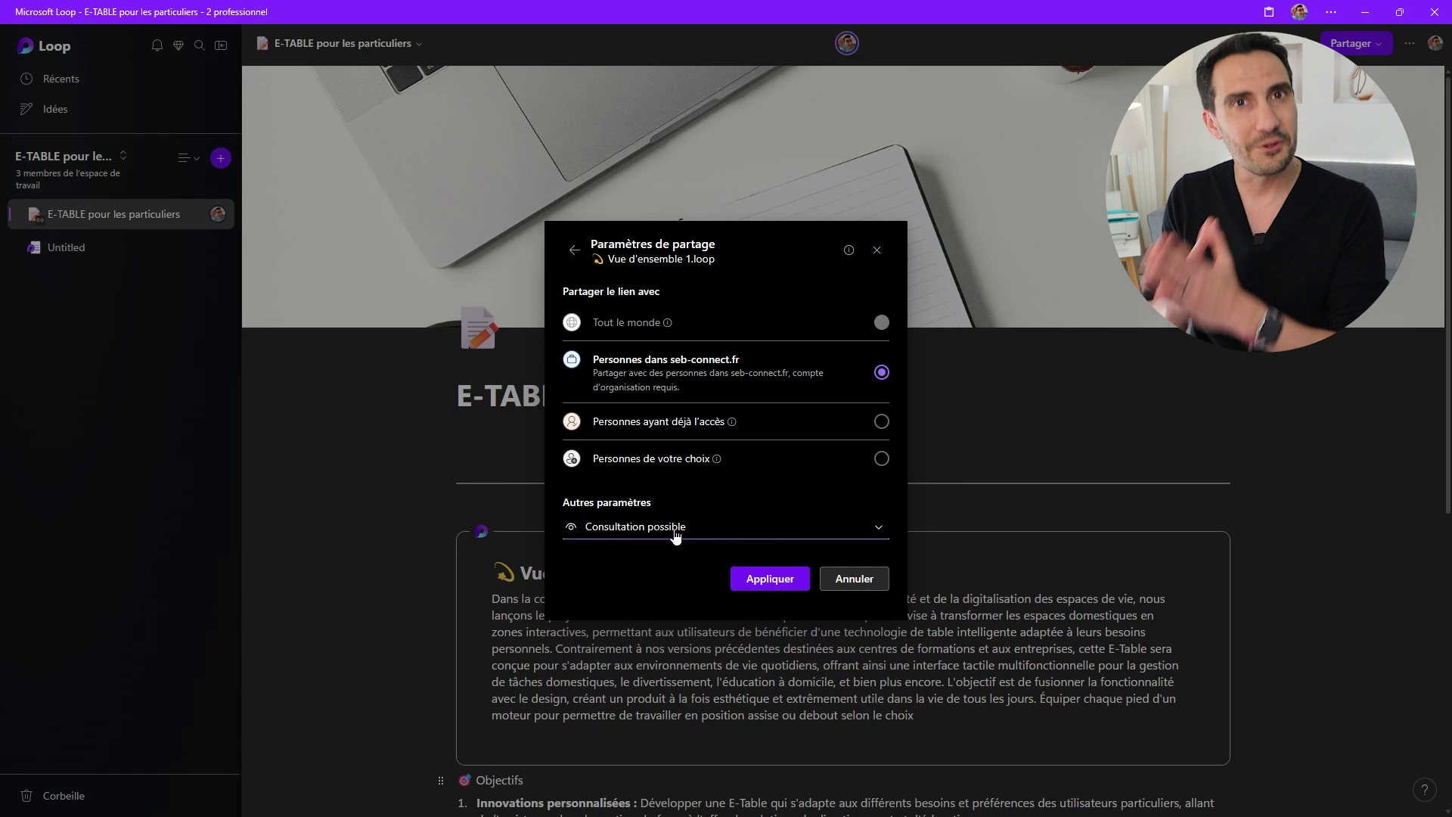
pyautogui.click(675, 531)
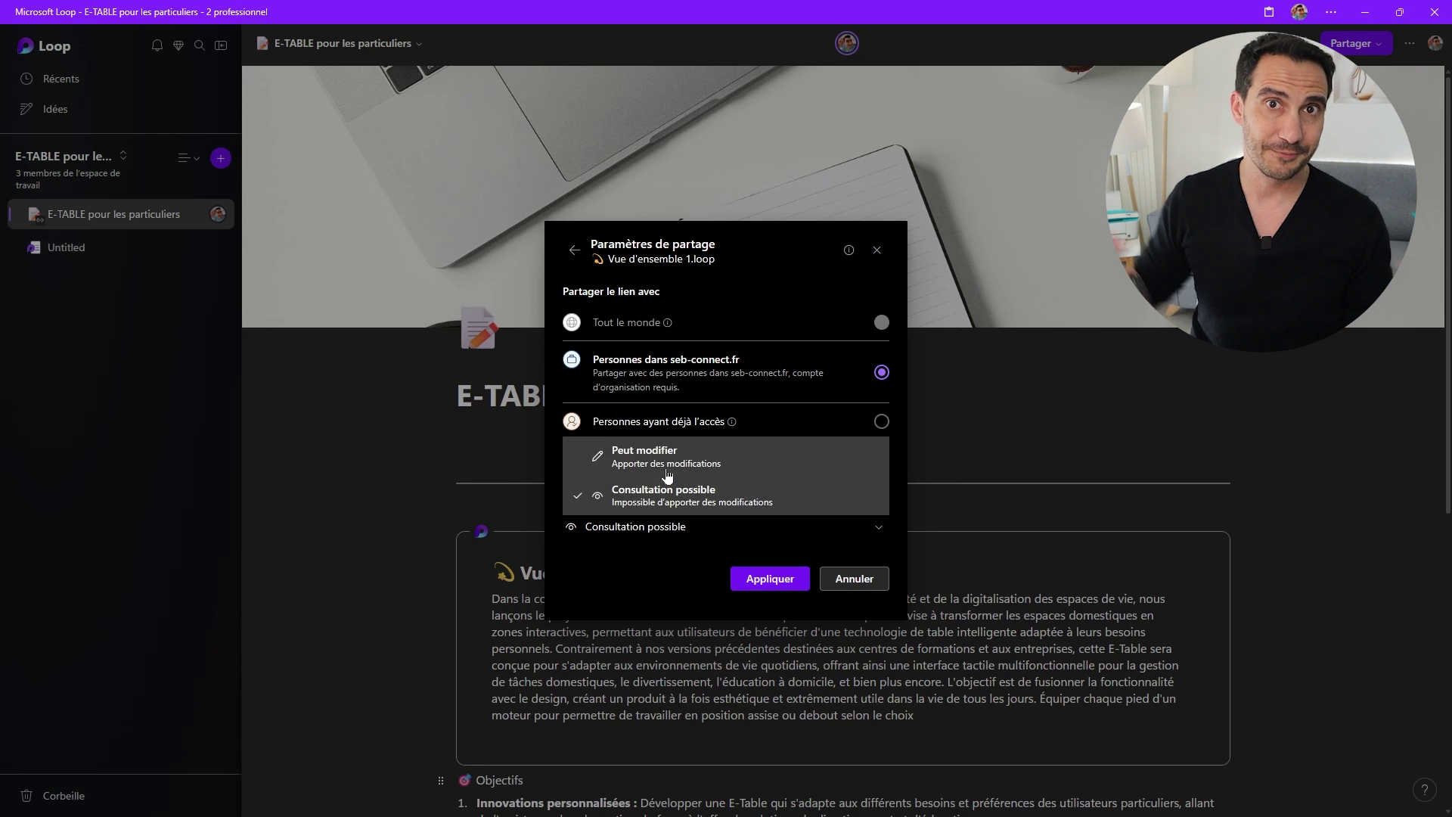
pyautogui.click(666, 461)
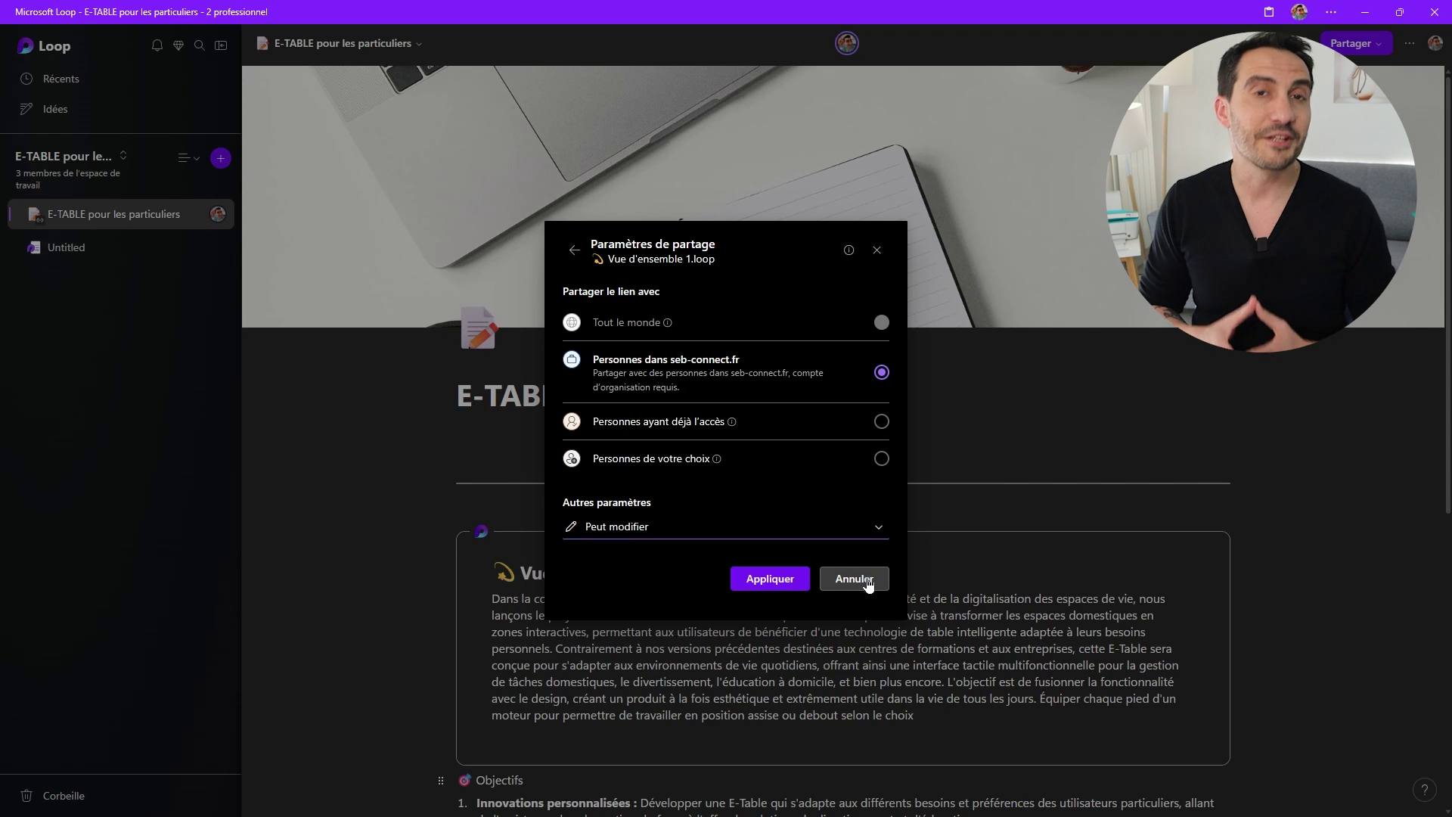
pyautogui.click(868, 582)
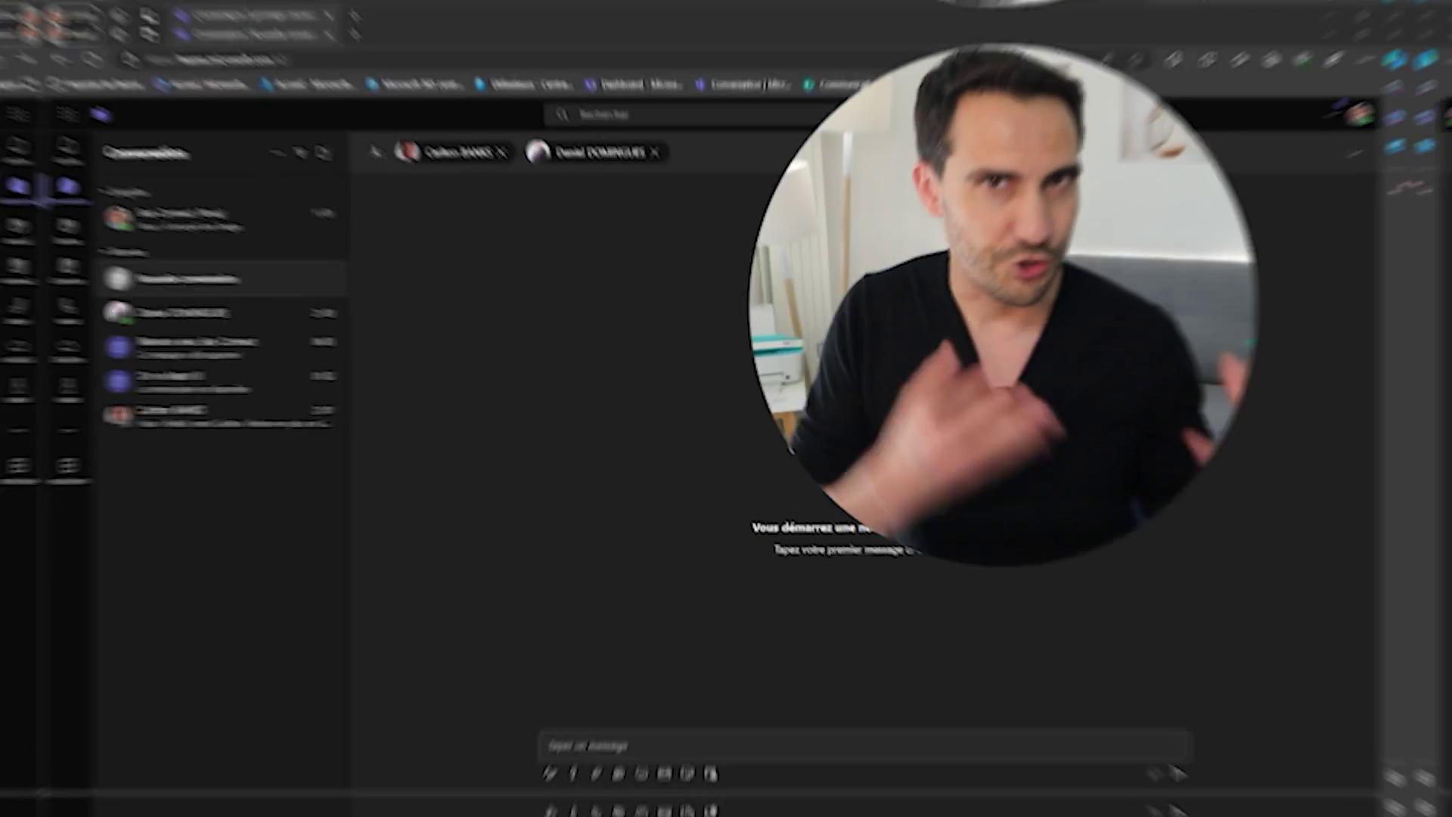
# - Switch to Teams and send the copied Vue d'ensemble component link in the new group chat with the two colleagues
pyautogui.click(756, 750)
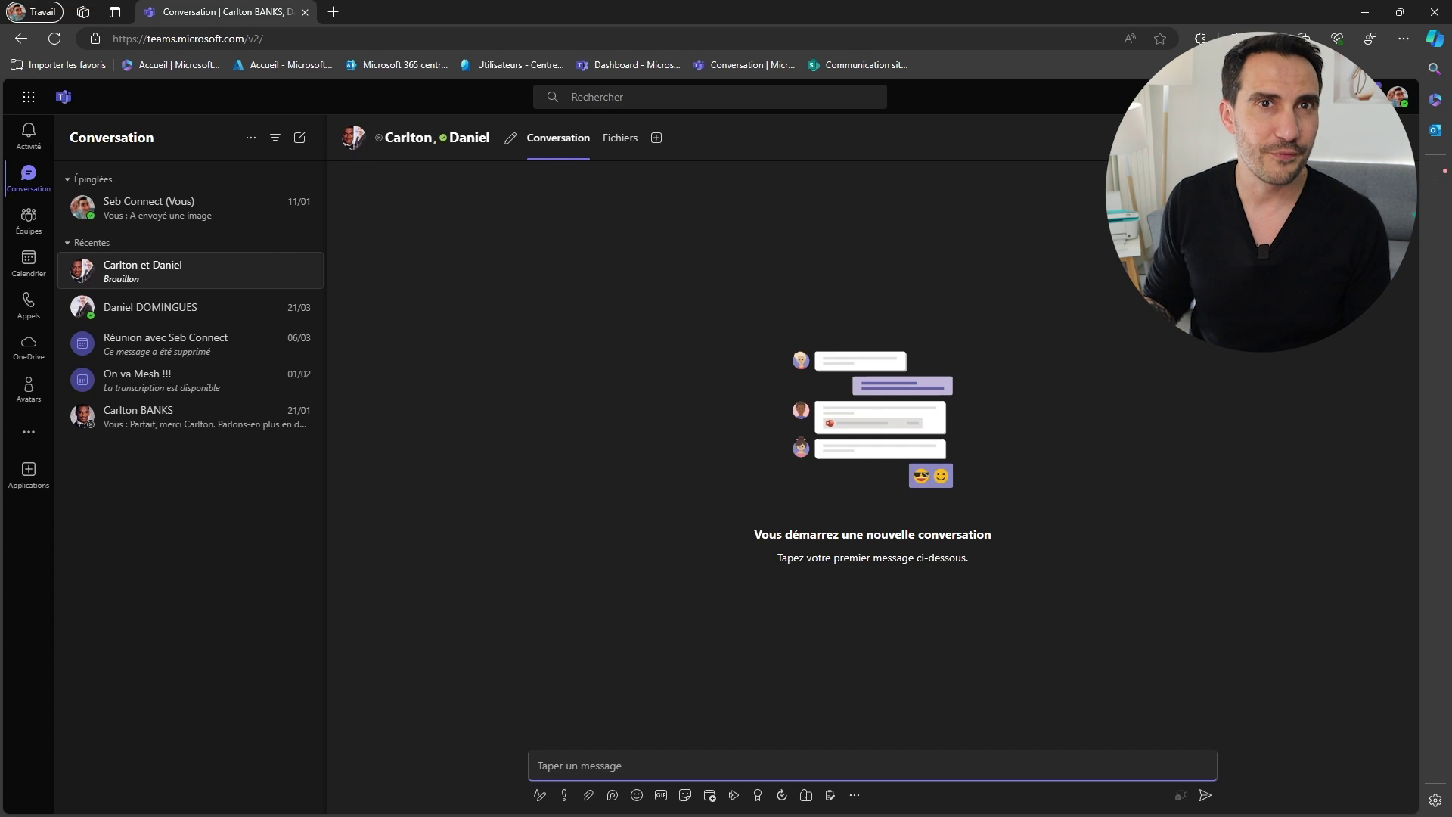
pyautogui.press('ctrl')
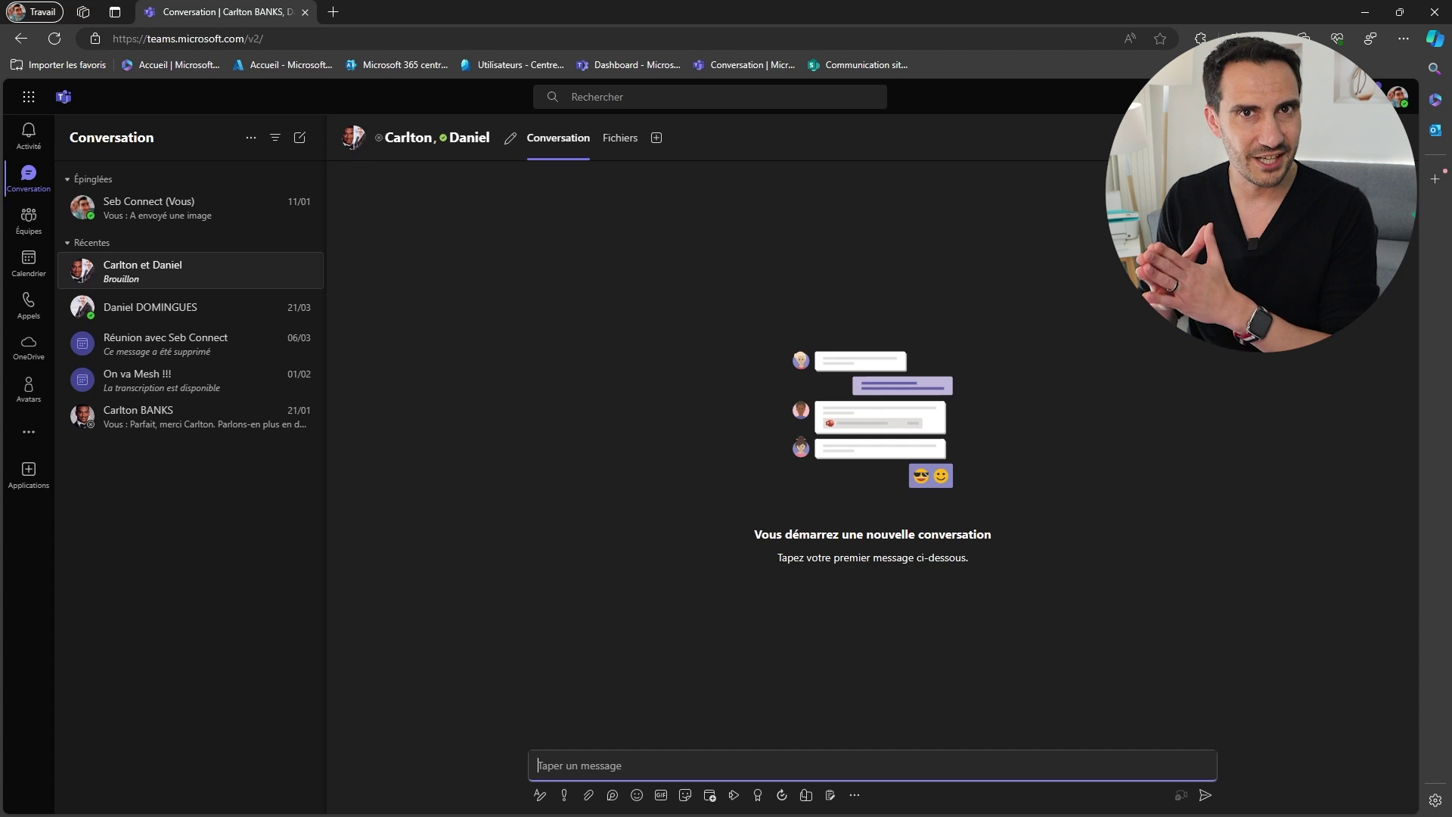
pyautogui.write("Vue d'ensemble 1.loop")
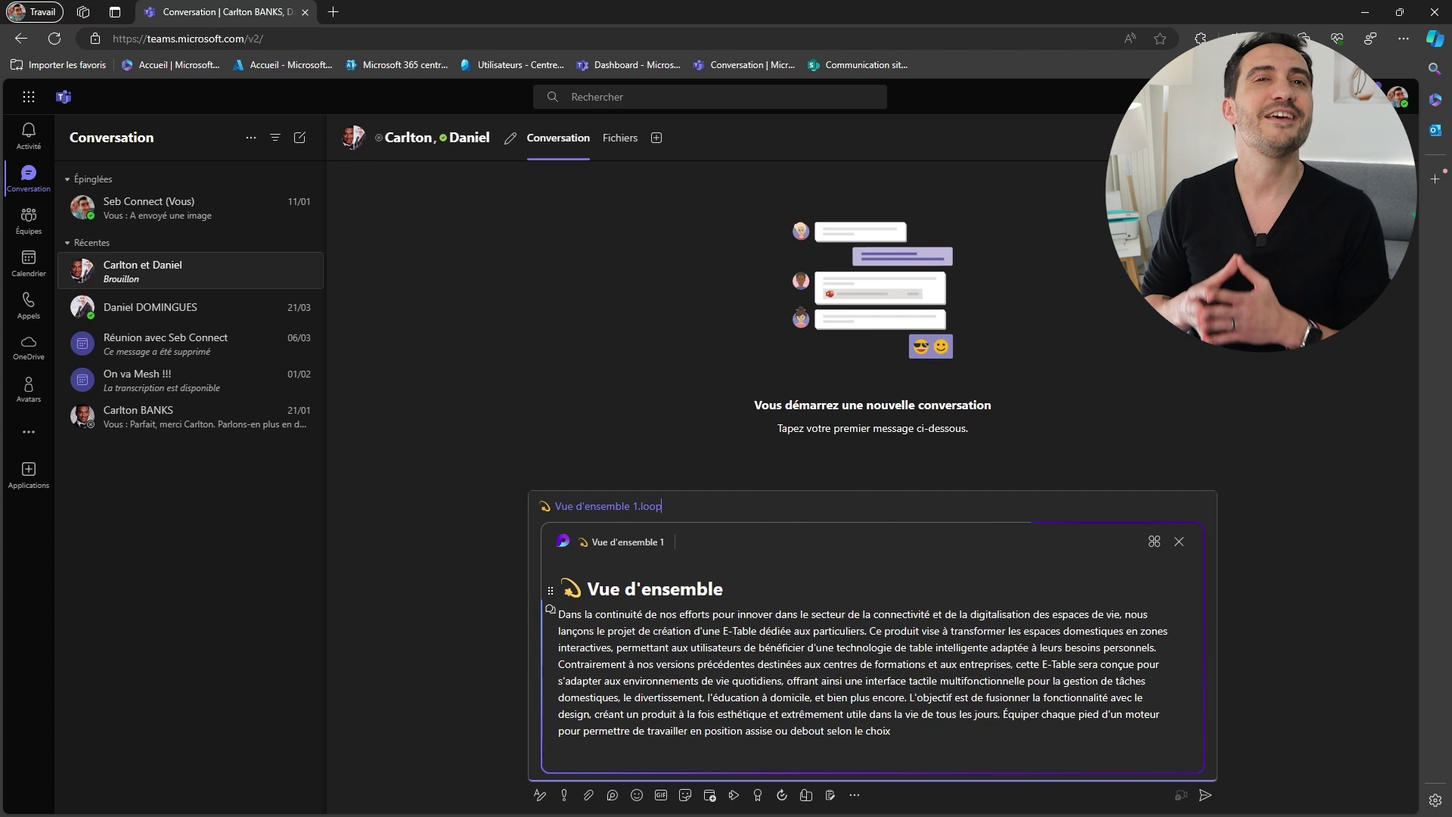
pyautogui.click(1204, 796)
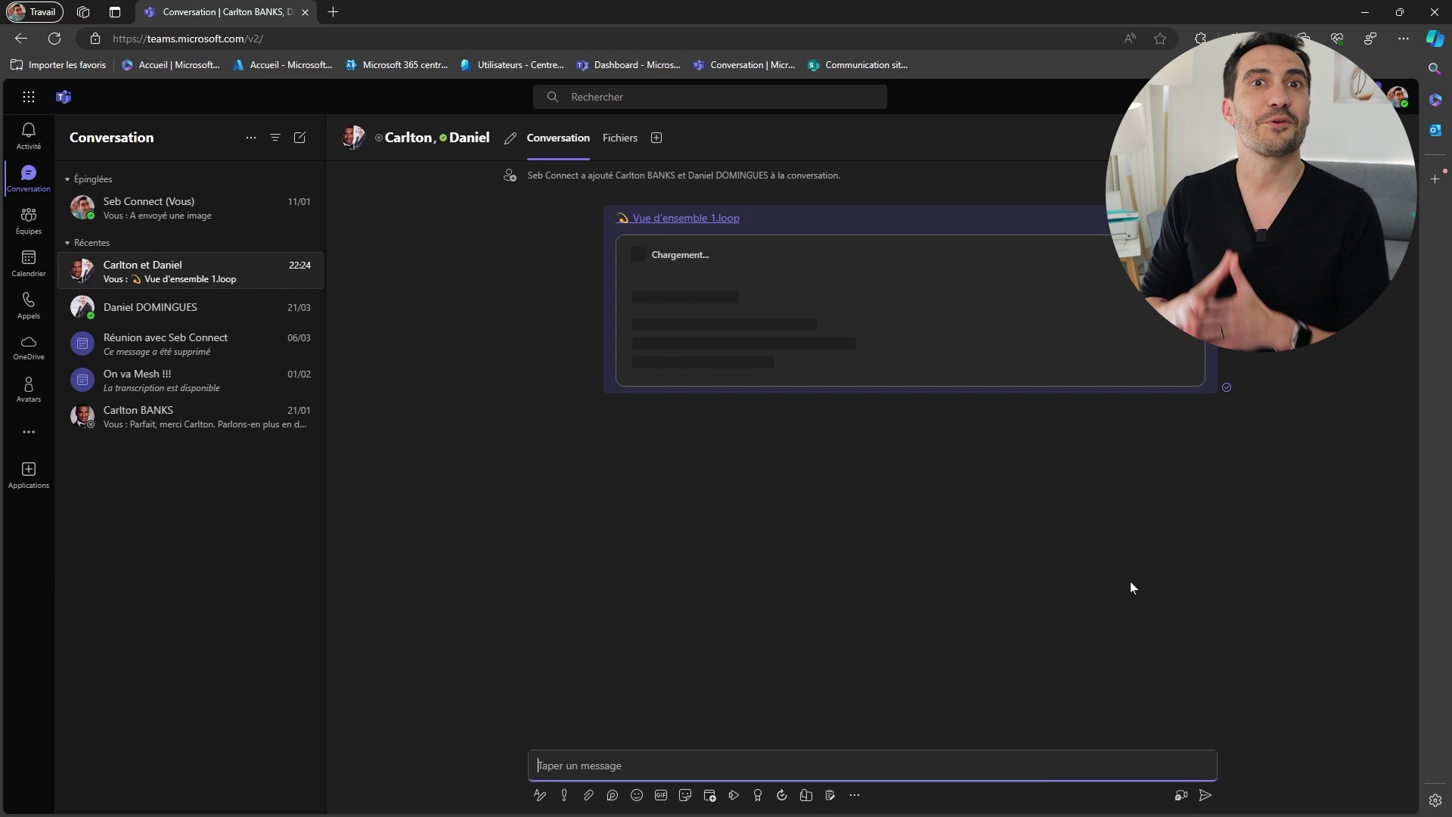
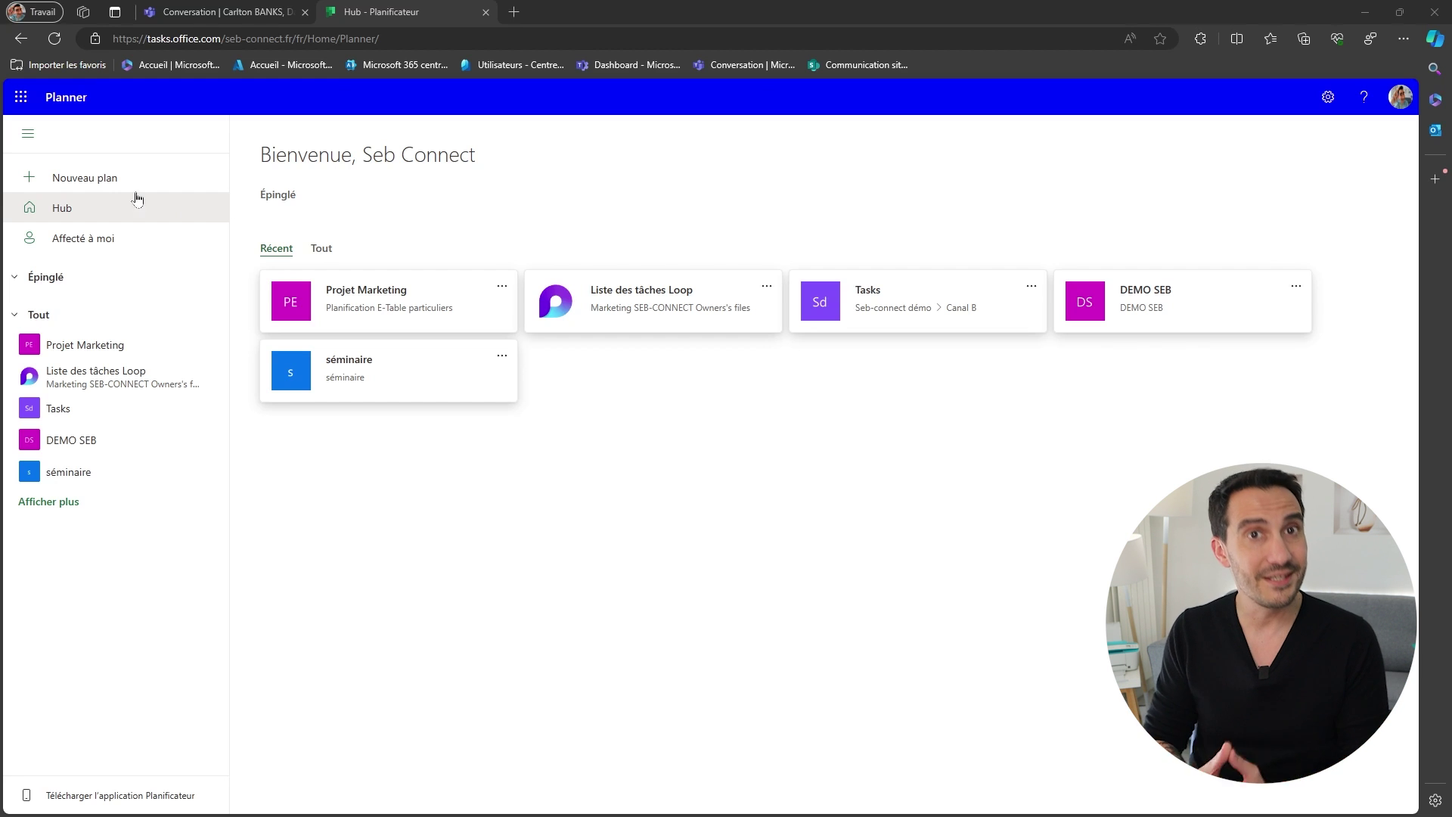
# - Create a private plan named Planification E-Table particuliers in Planner
pyautogui.click(112, 180)
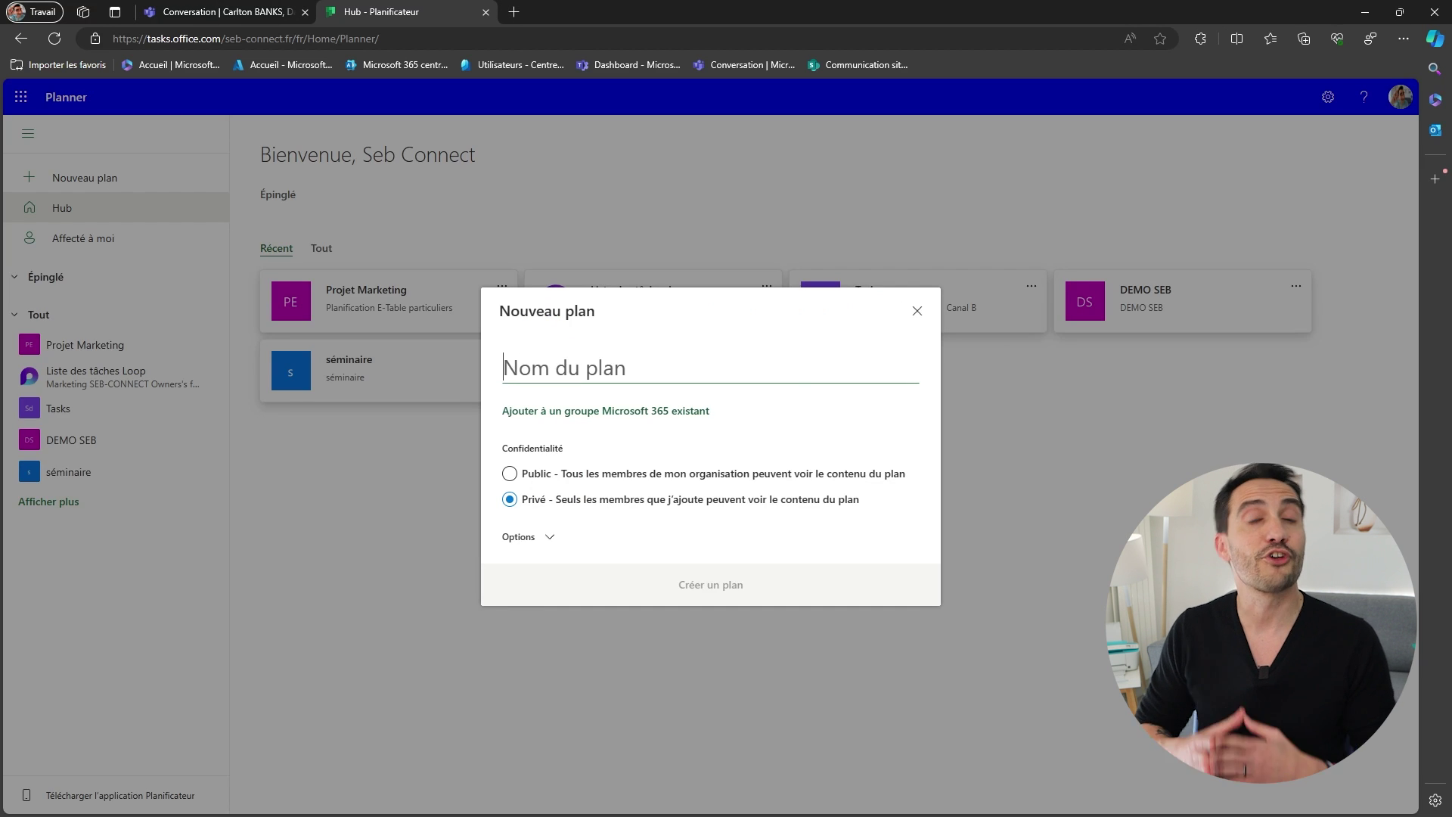
pyautogui.write('Planification E-Table particuliers')
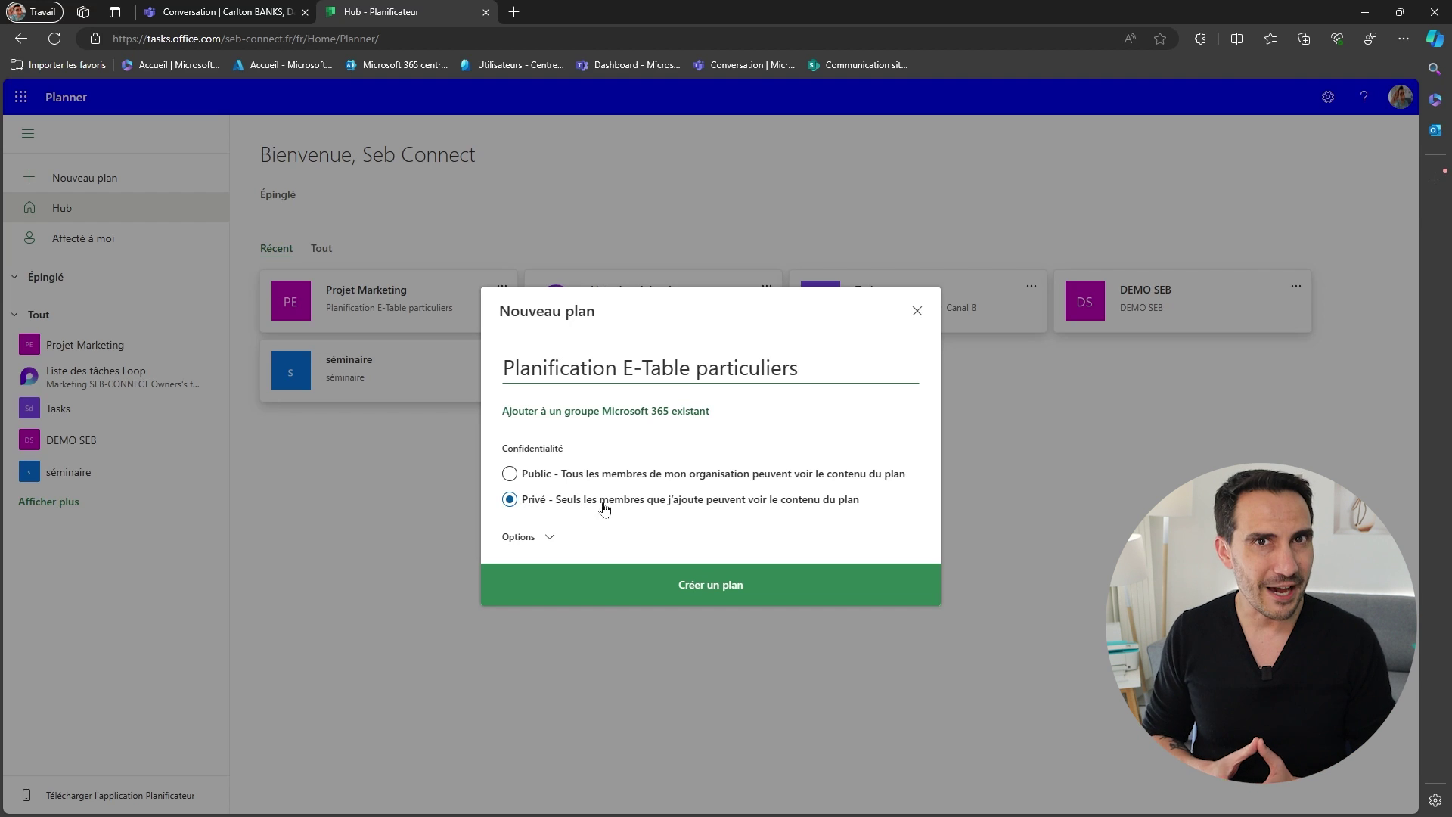
pyautogui.click(695, 588)
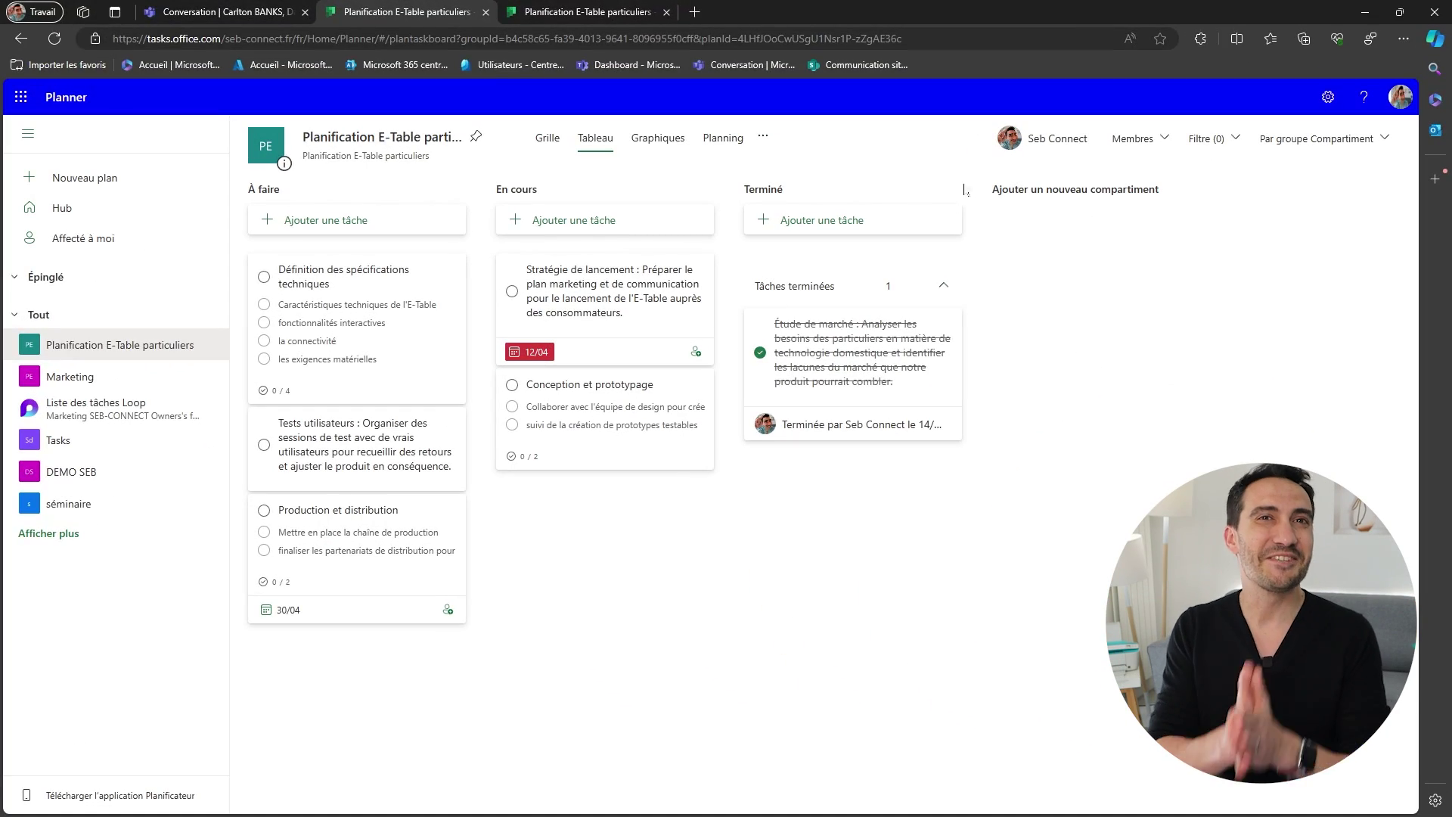
# - Copy the plan's link, switch to Loop and paste it into the untitled page, titled Planification de projet
pyautogui.click(766, 141)
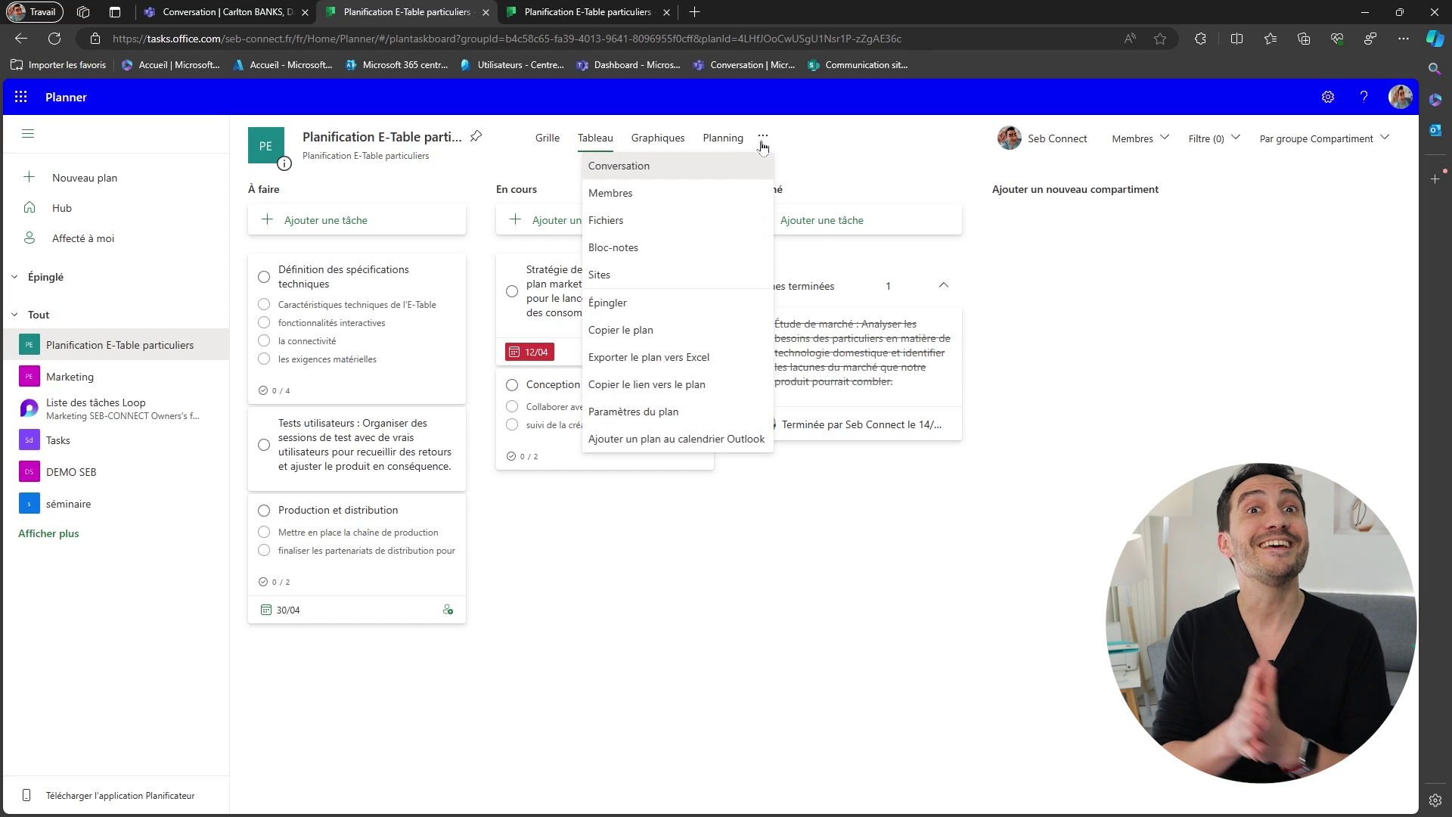
pyautogui.click(697, 390)
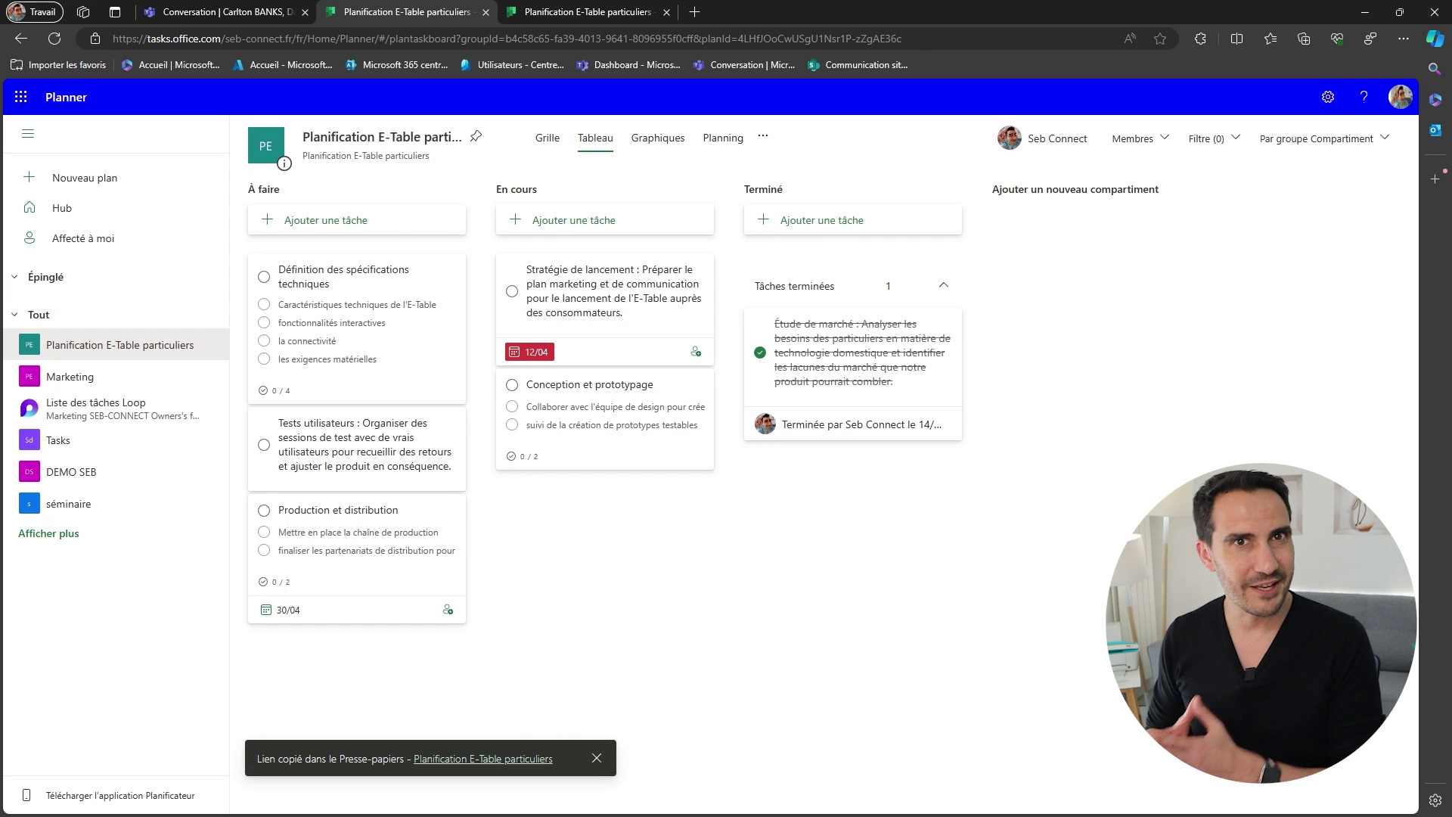
pyautogui.hotkey('alt', 'Tab')
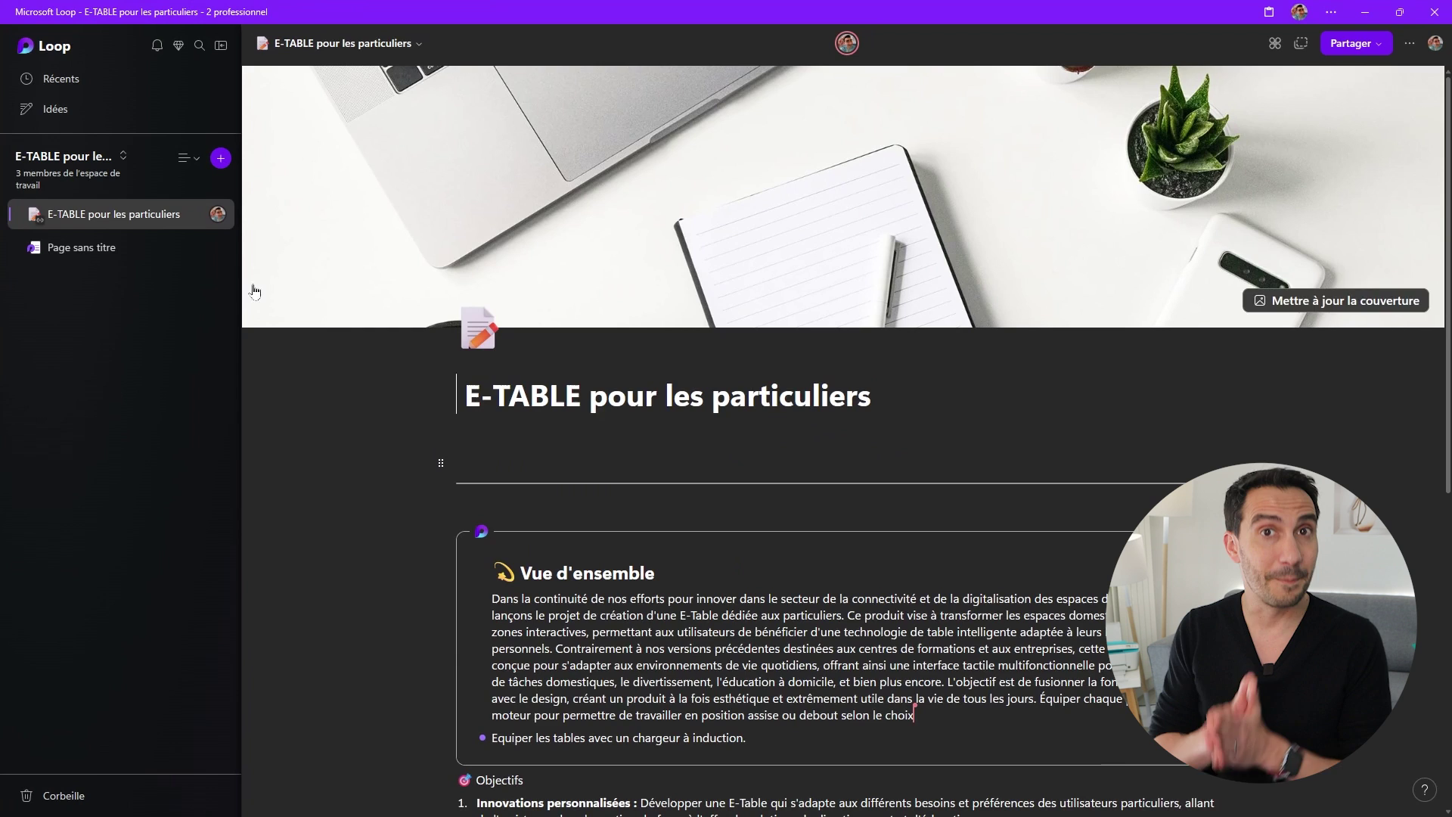
pyautogui.click(119, 248)
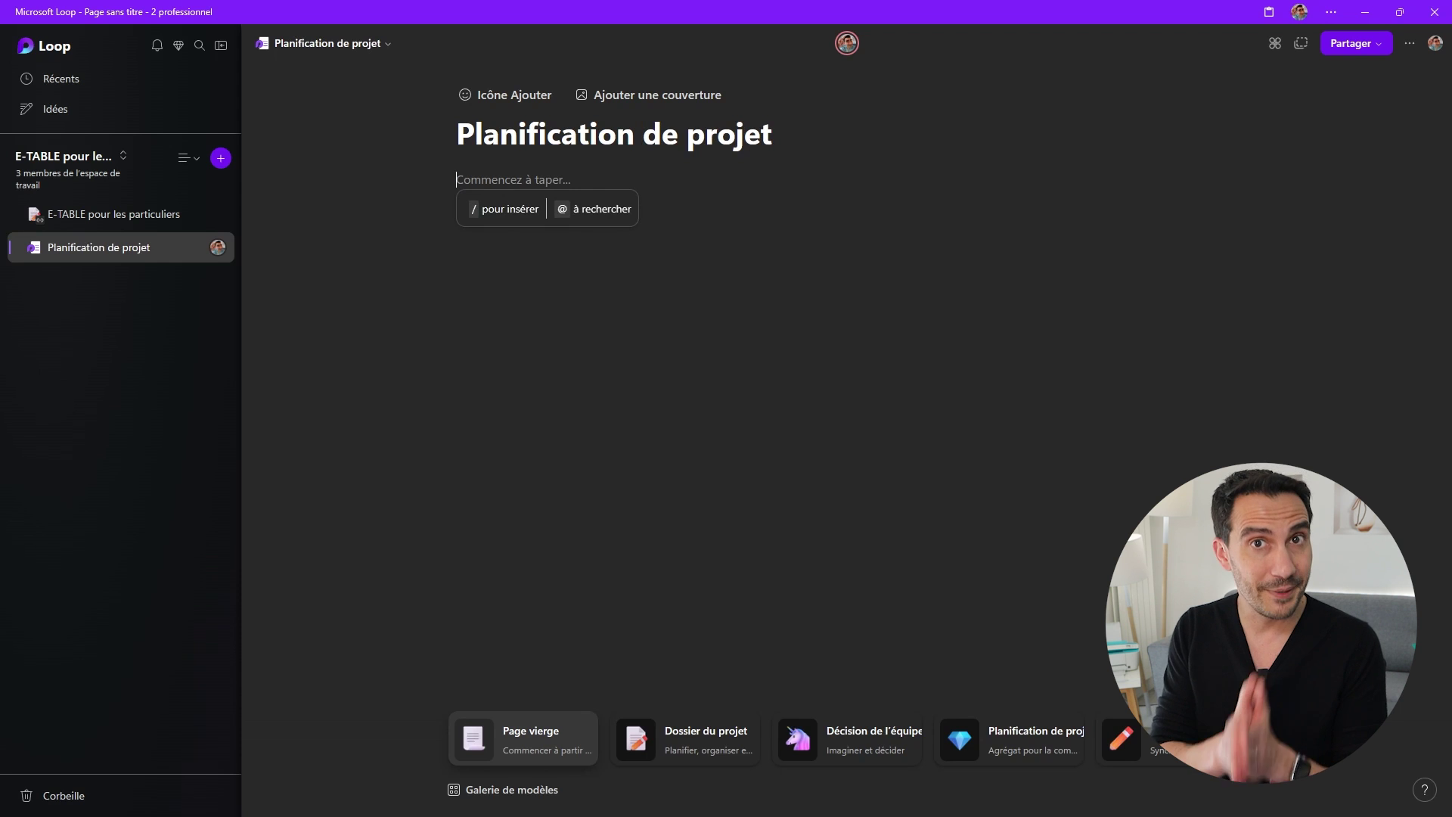
pyautogui.hotkey('ctrl', 'v')
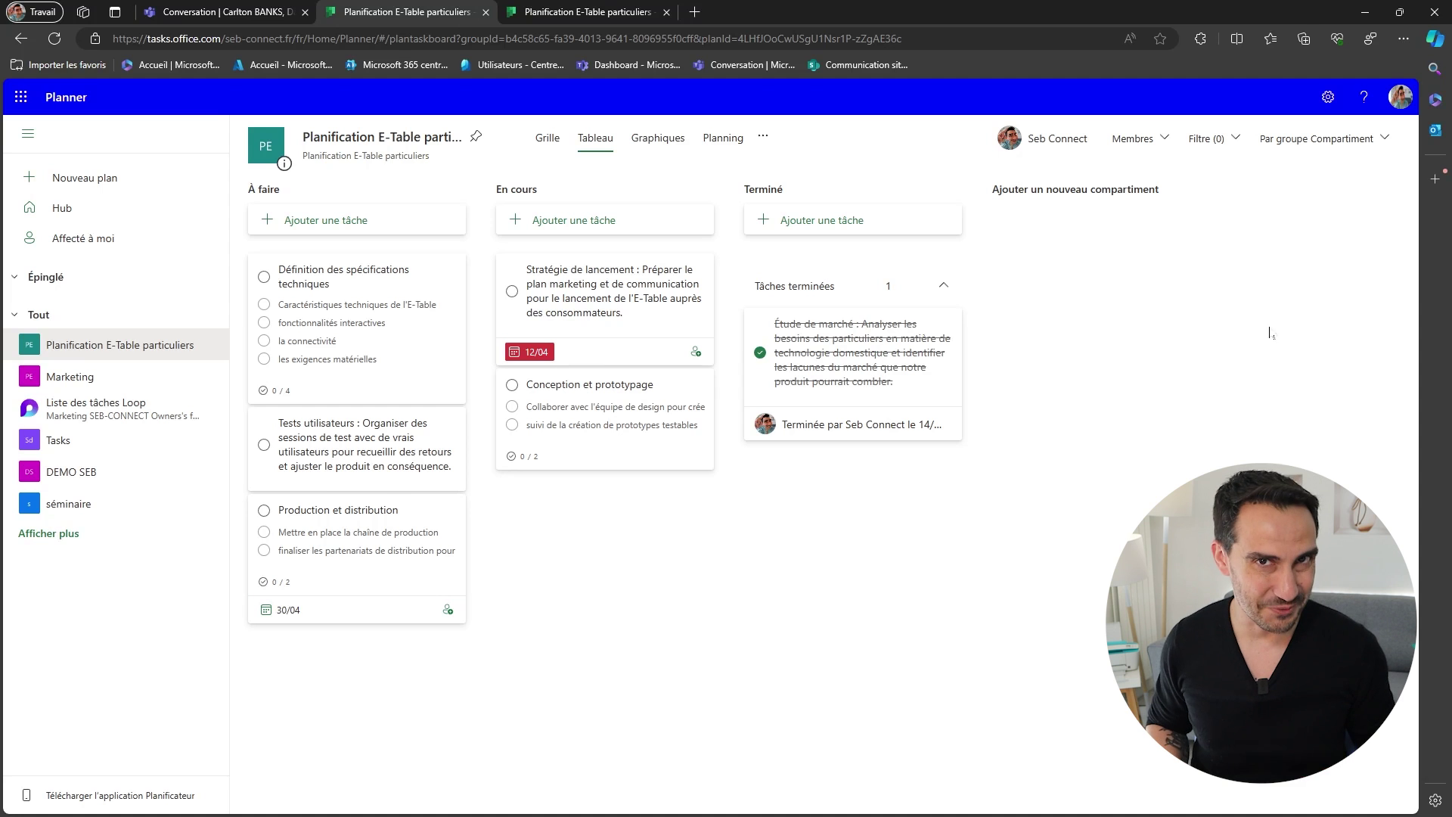
# - In Planner, add the two colleagues as members of the Planification E-Table particuliers plan
pyautogui.click(1148, 150)
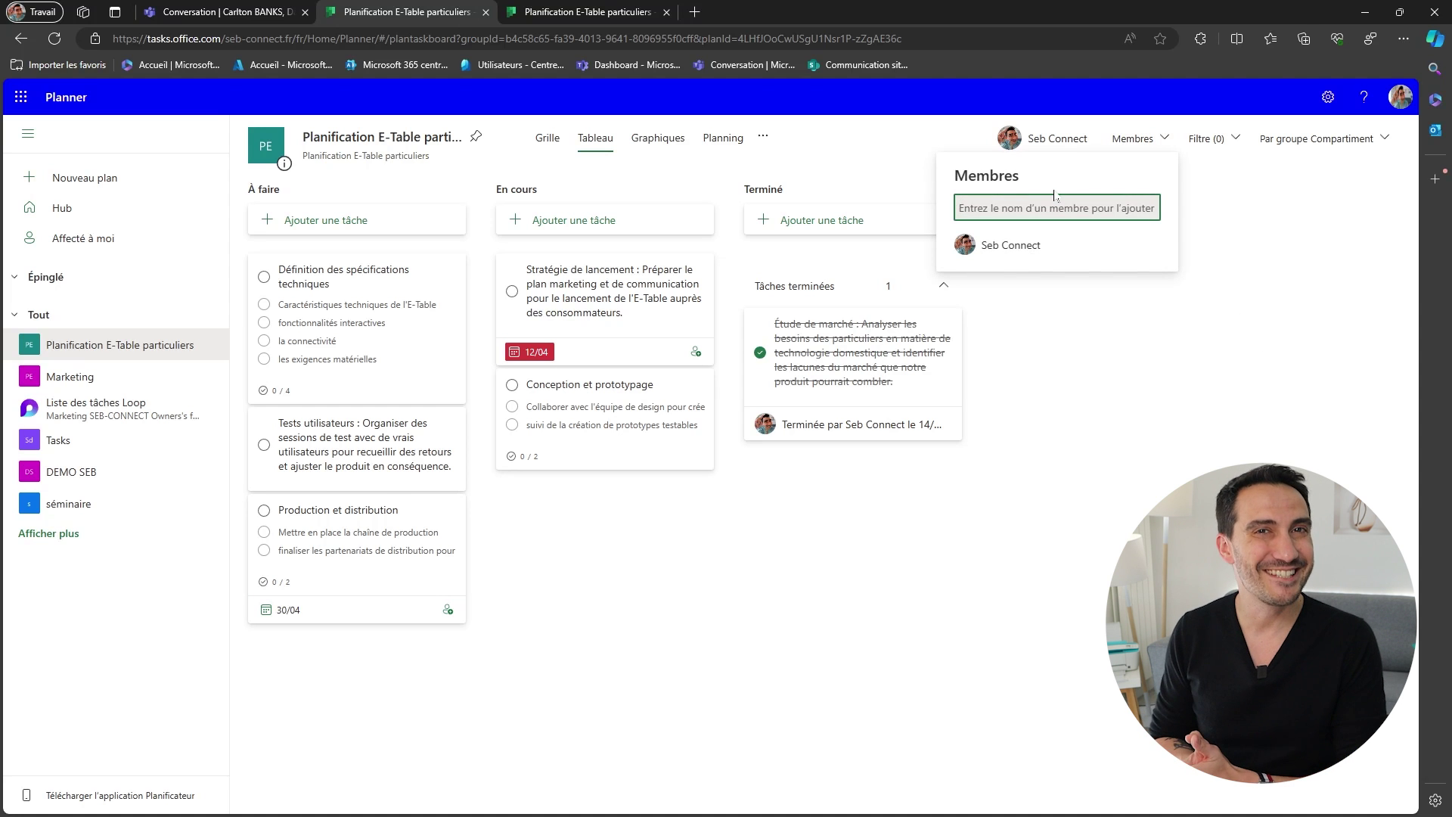
pyautogui.write('daniel')
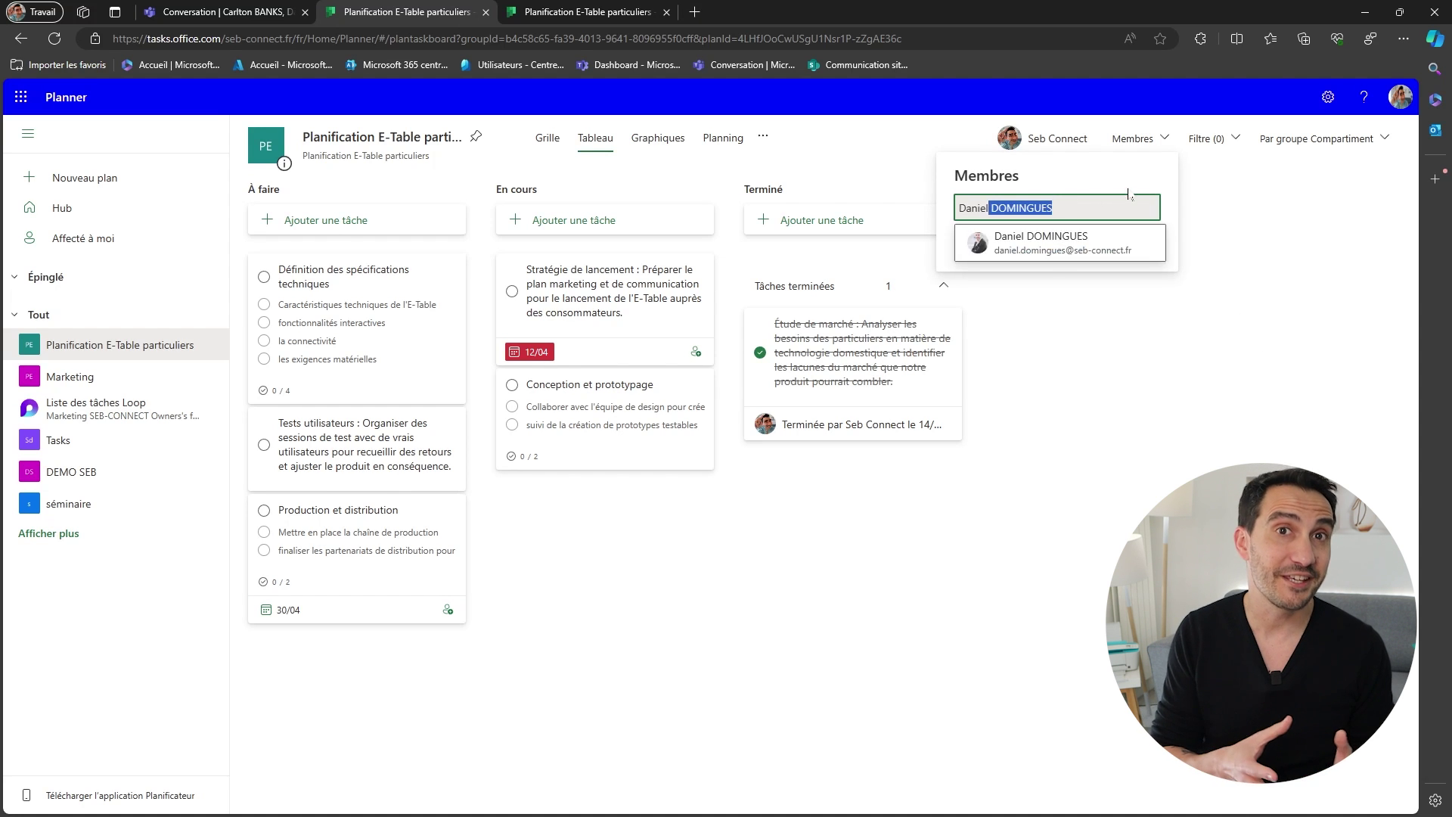
pyautogui.click(1027, 236)
pyautogui.write('c')
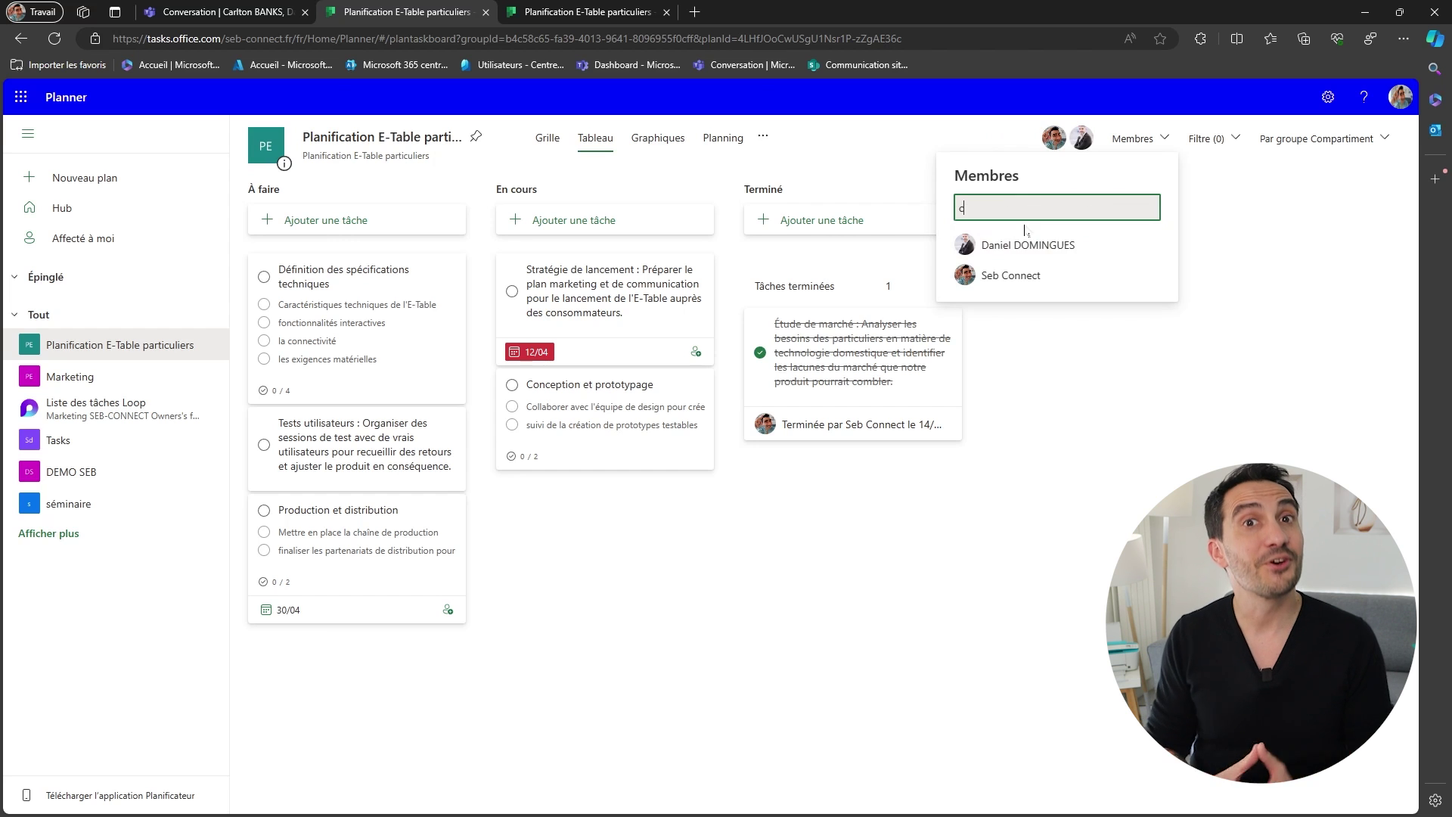
pyautogui.write('arl')
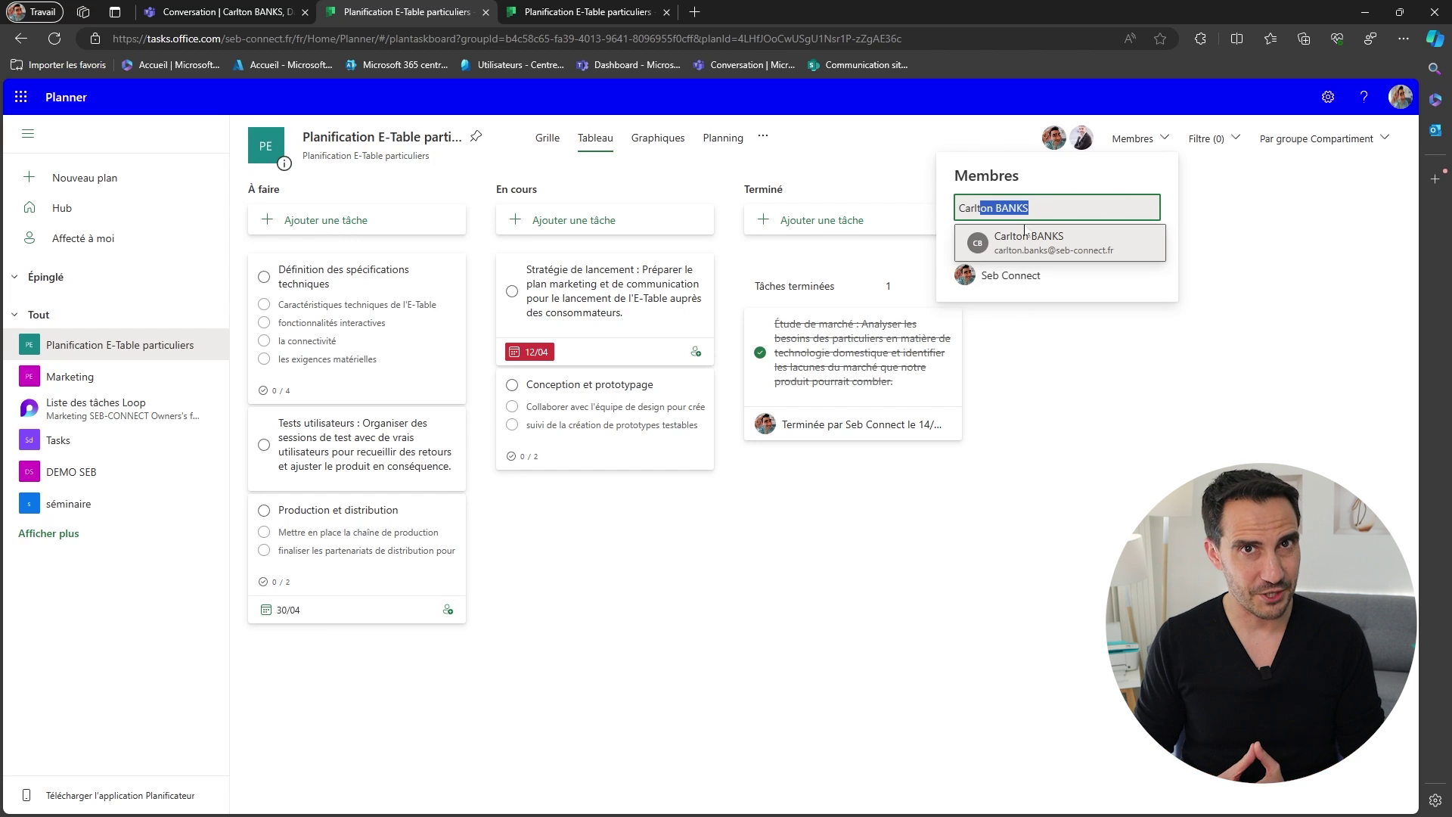
pyautogui.write('t')
pyautogui.click(1027, 238)
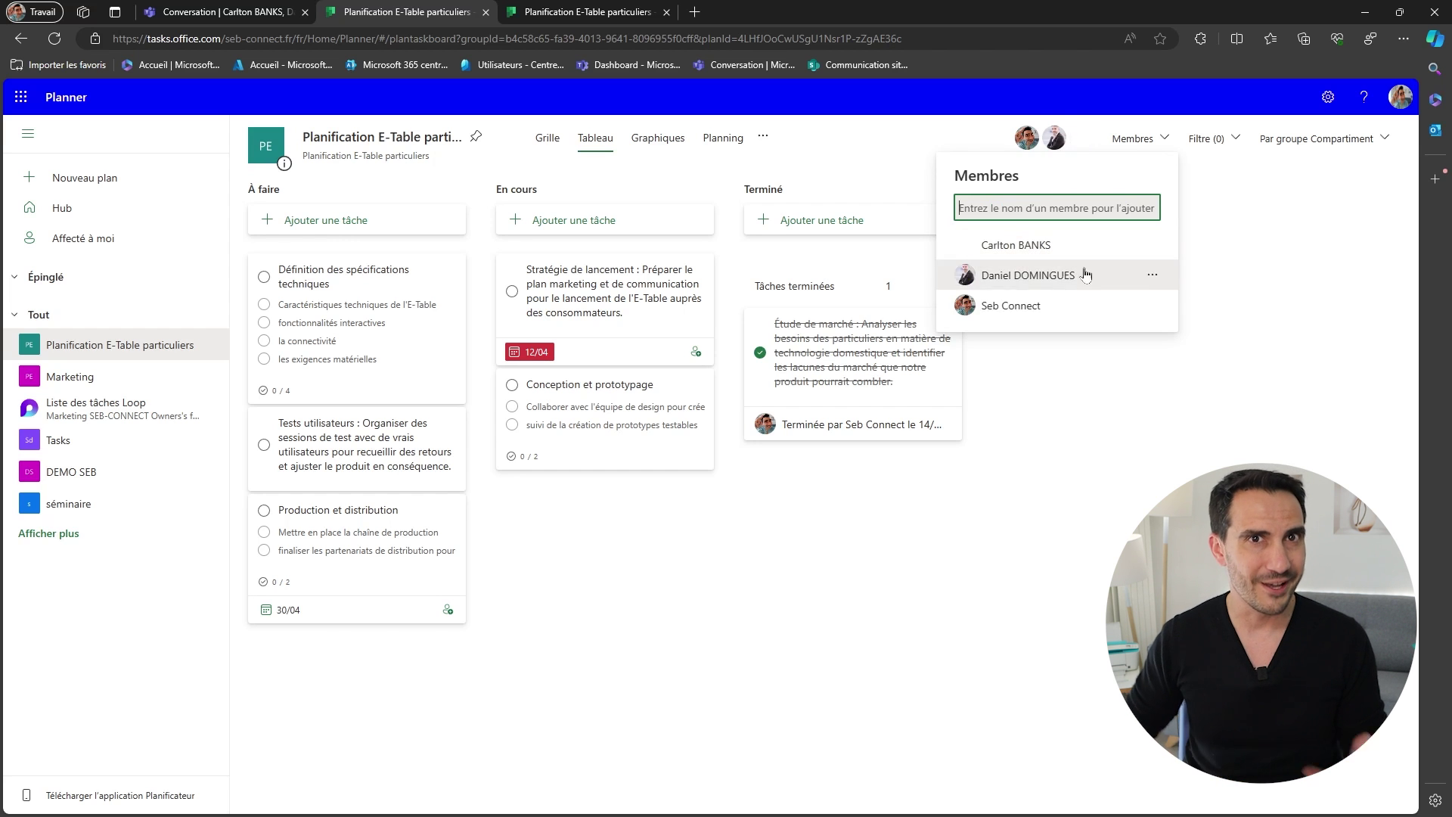
pyautogui.click(1278, 342)
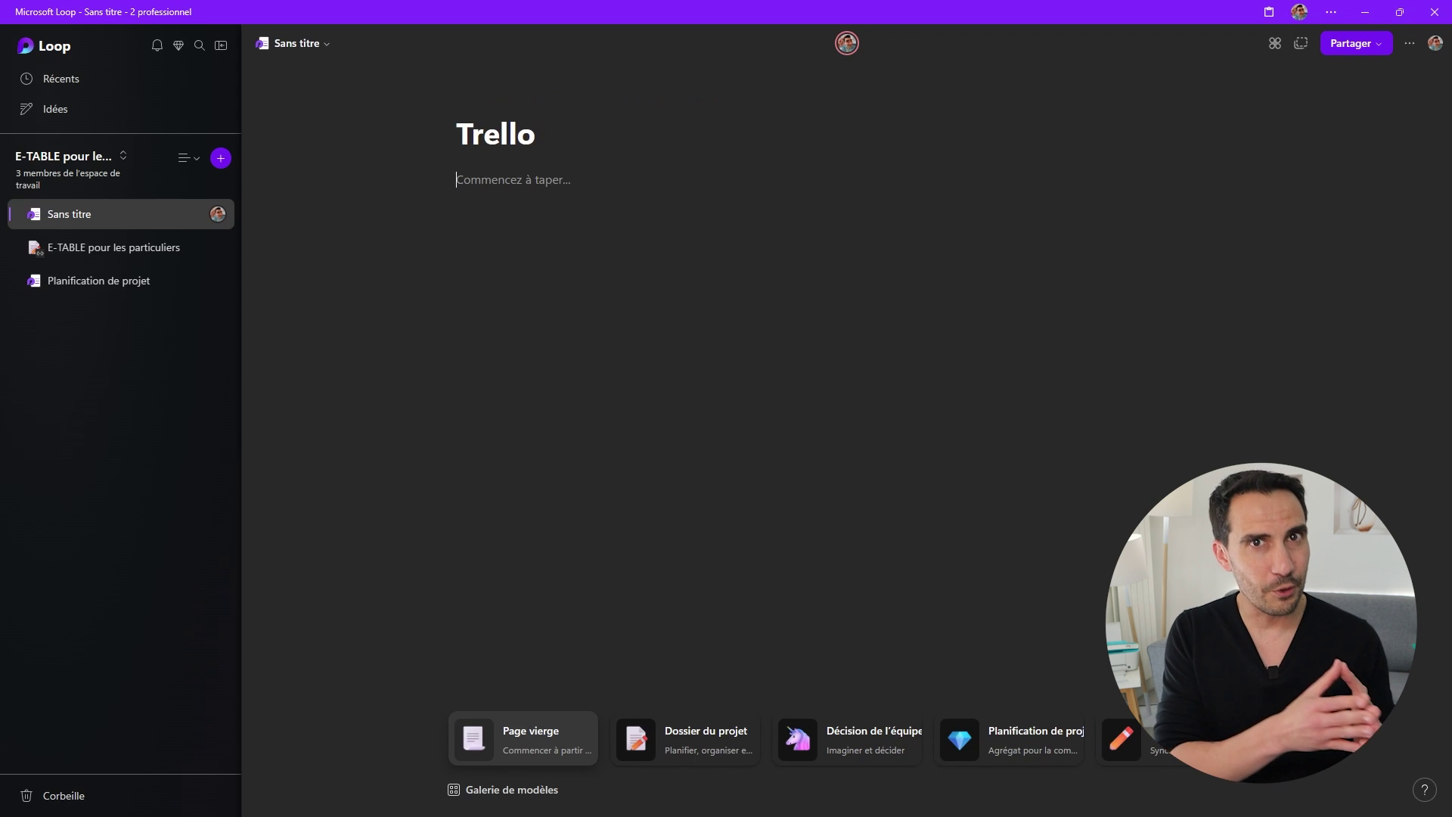
# - Insert a Trello board on the Loop page titled Trello and import the board named Test
pyautogui.write('/')
pyautogui.scroll(-10, 551, 352)
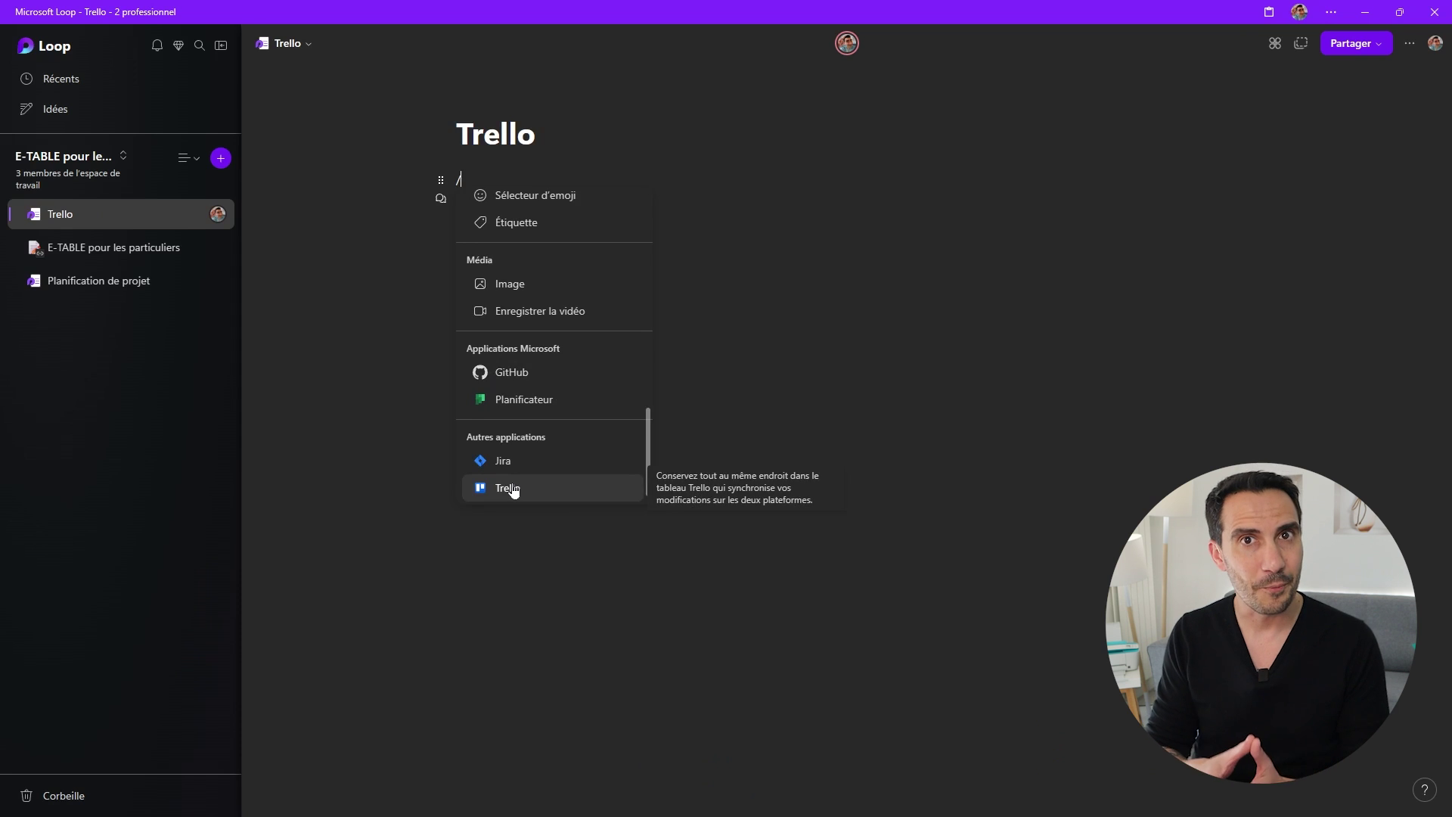
pyautogui.click(513, 489)
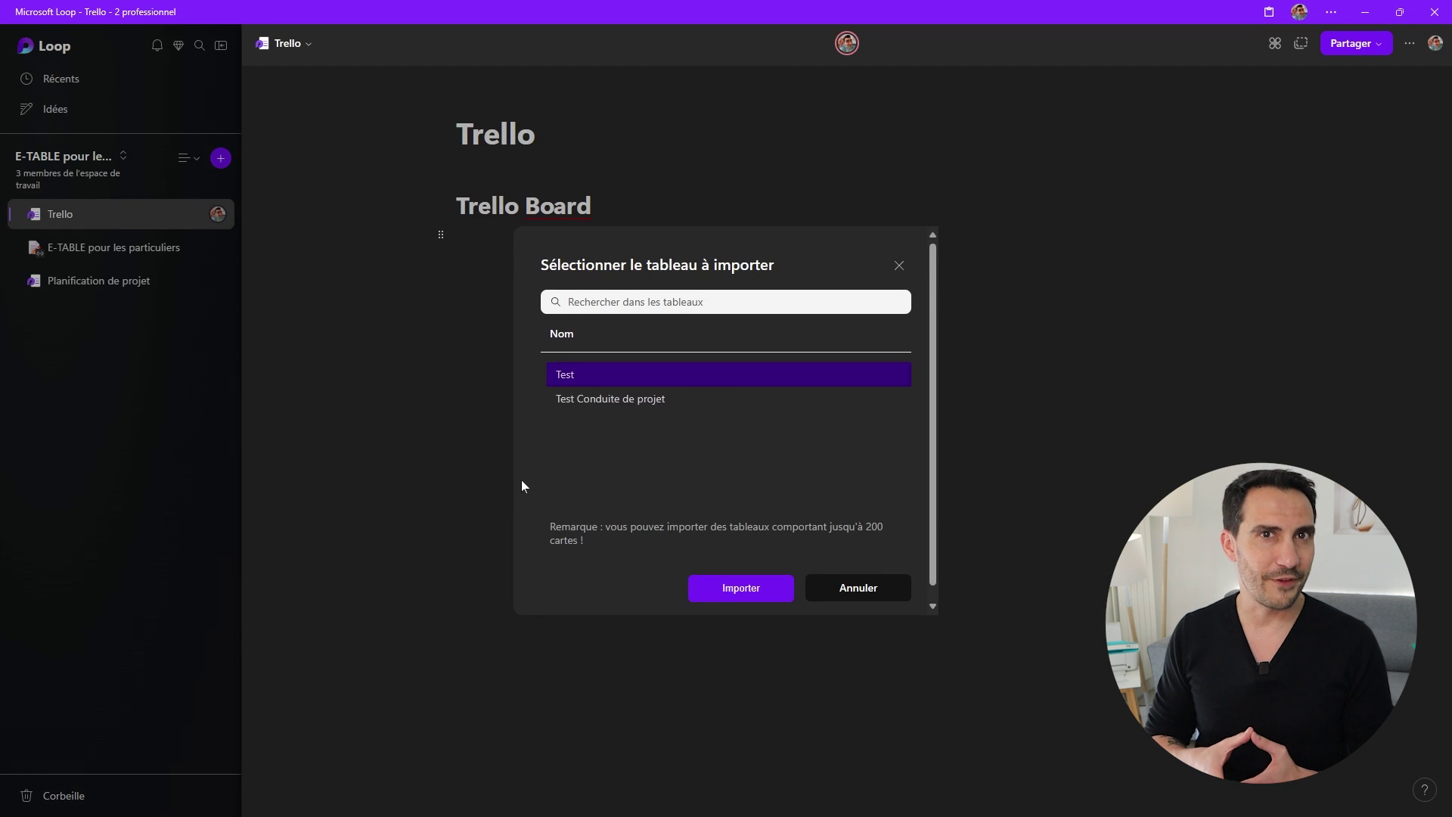
pyautogui.click(643, 401)
pyautogui.click(615, 373)
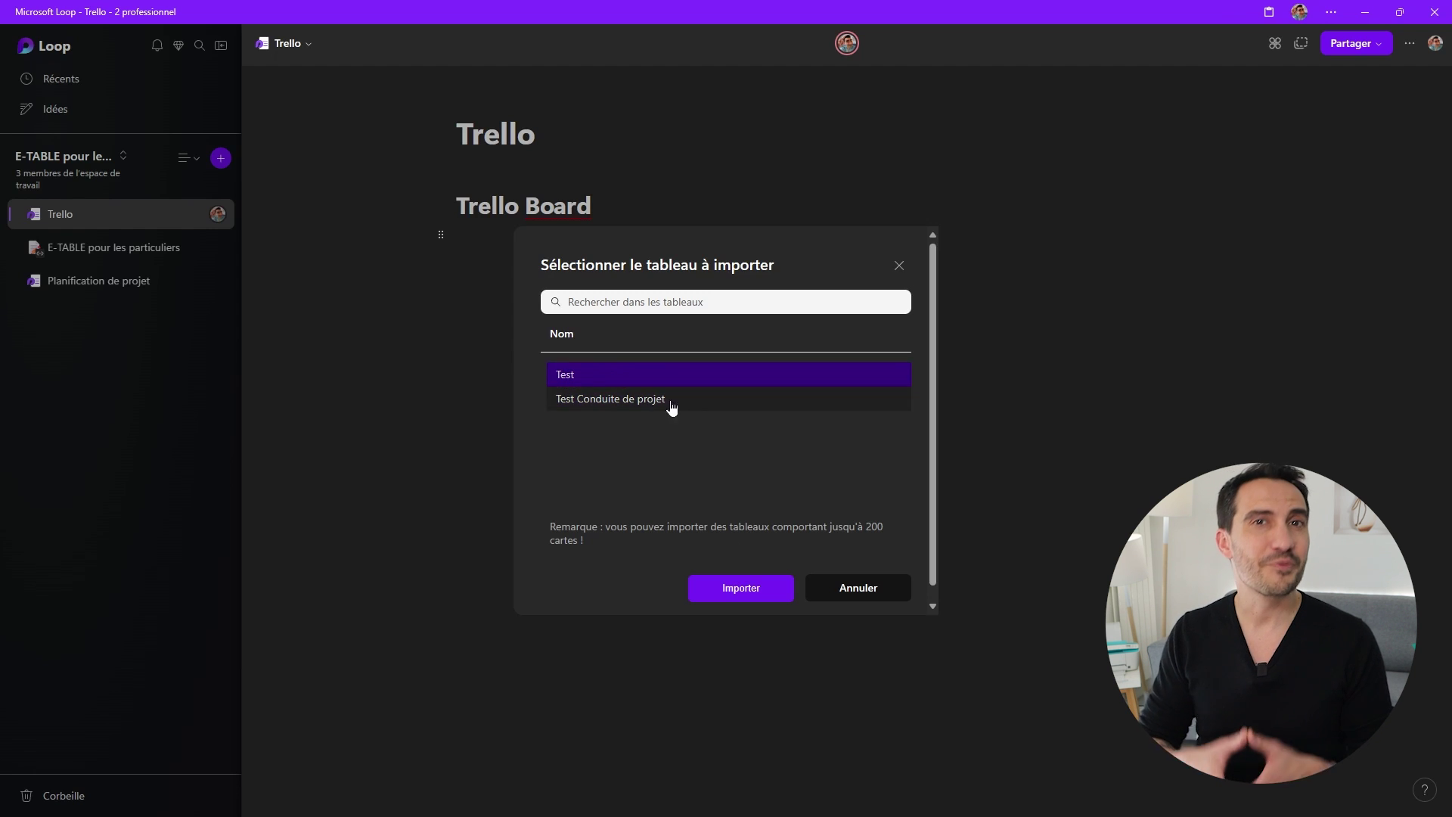
pyautogui.click(730, 587)
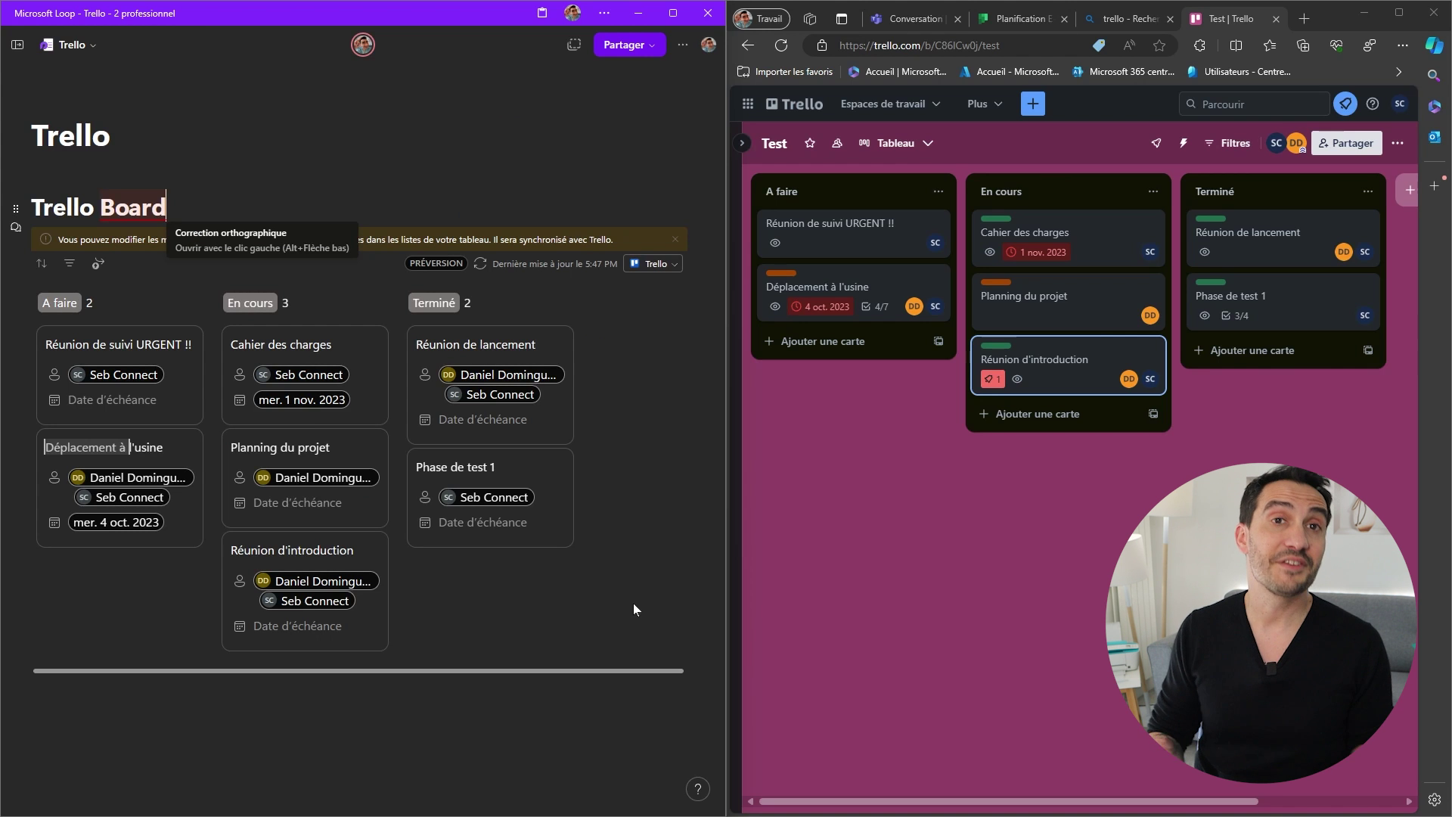
# - Move the Déplacement à l'usine card to Terminé in the Loop board, and move it back to A faire in Trello
pyautogui.moveTo(89, 449); pyautogui.dragTo(468, 582)
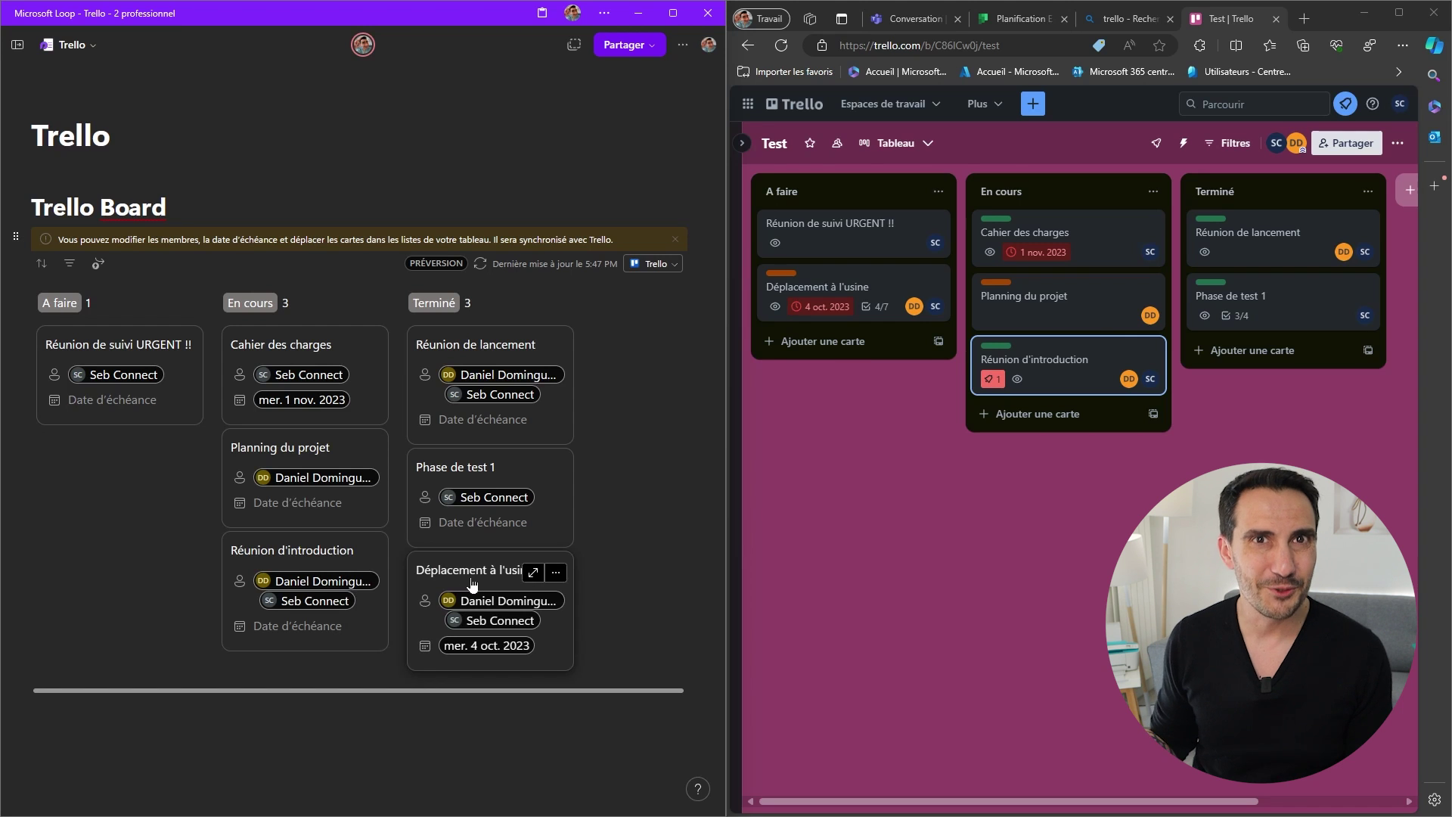
pyautogui.click(982, 603)
pyautogui.moveTo(1249, 353); pyautogui.dragTo(824, 295)
pyautogui.click(89, 513)
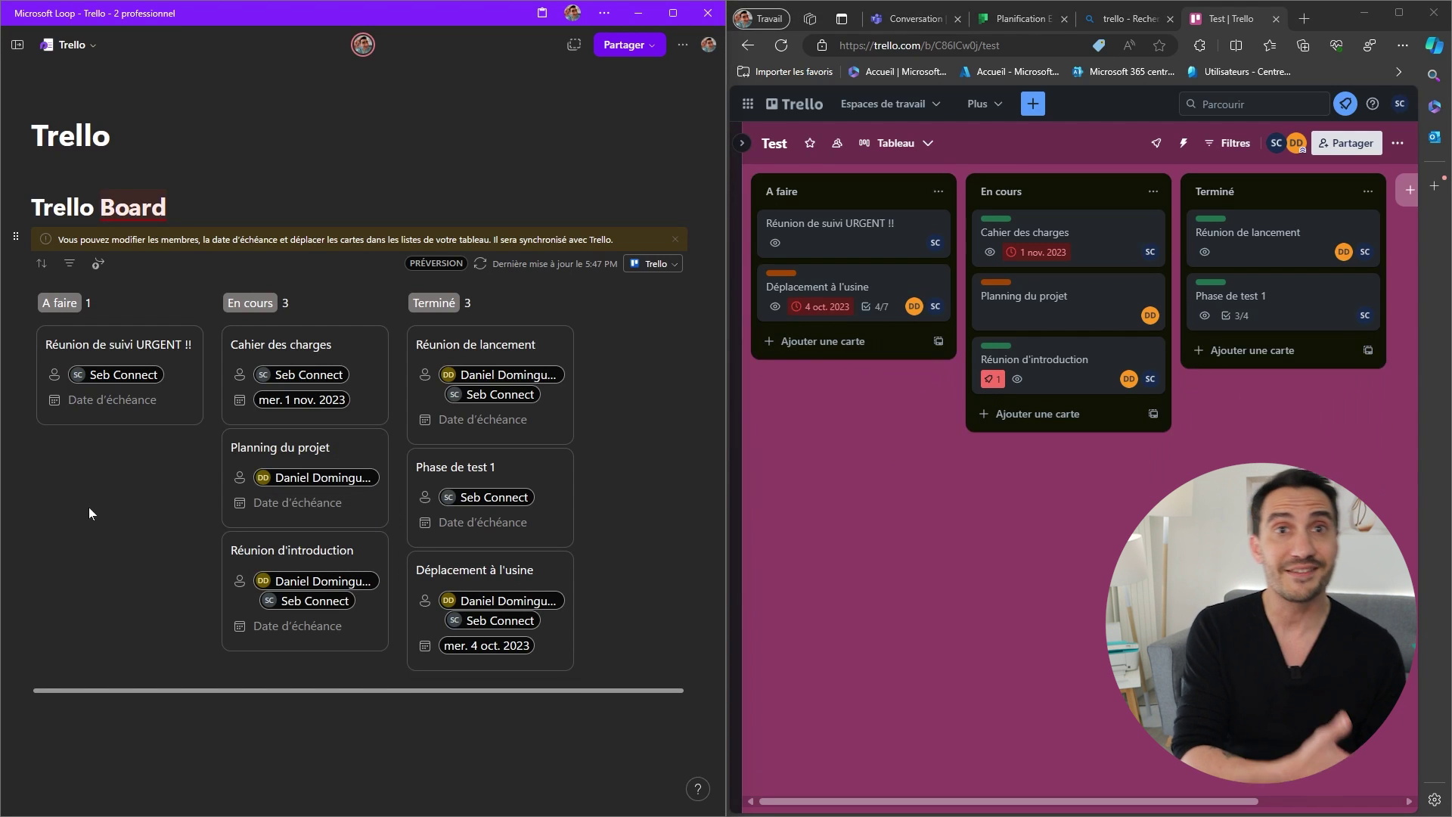